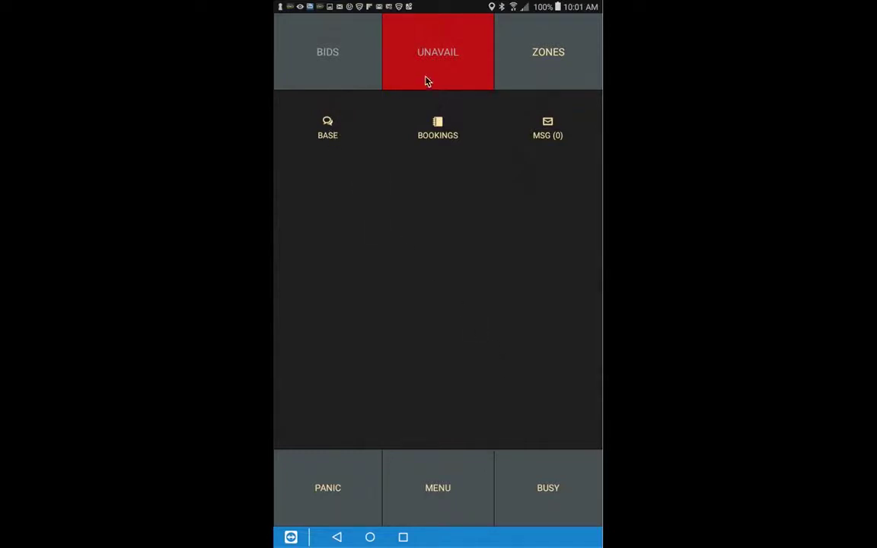
# Step: Submit a request to call from the base contact options on the driver tablet
pyautogui.click(333, 135)
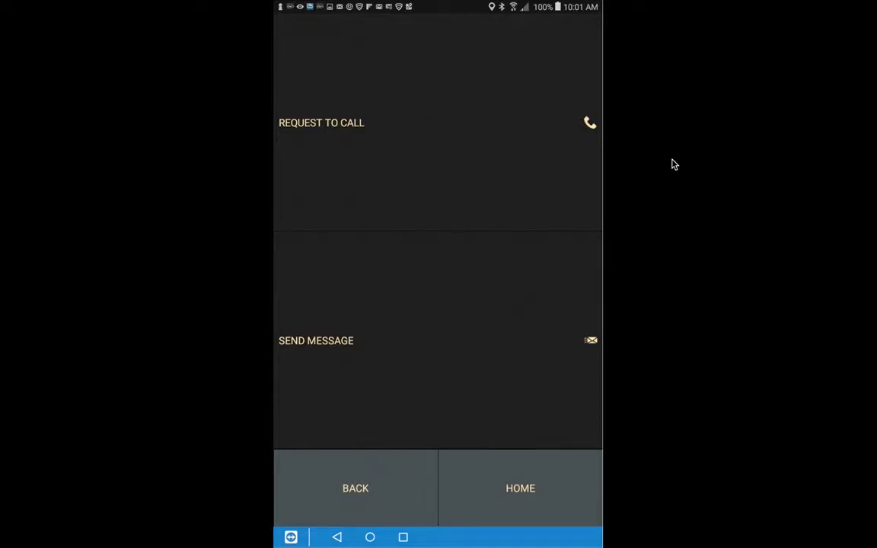
pyautogui.hotkey('ctrl', 'Right')
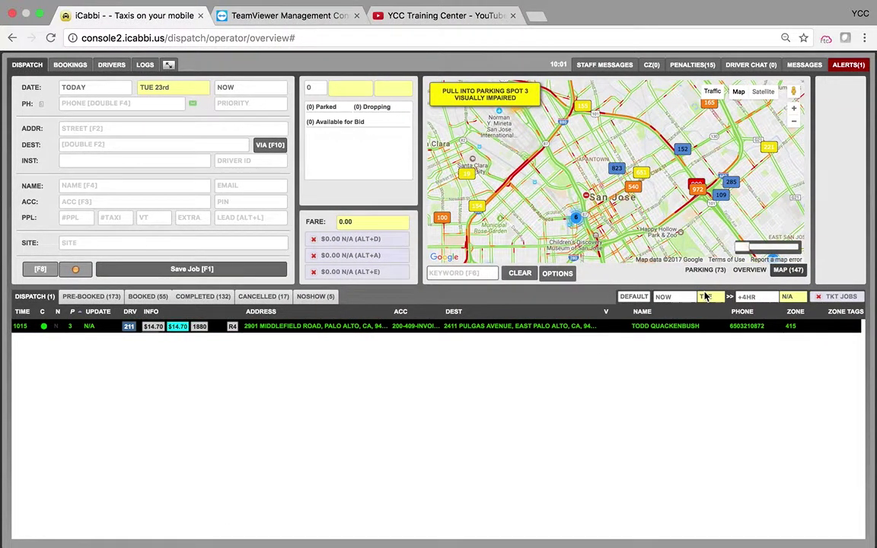
pyautogui.hotkey('ctrl', 'Left')
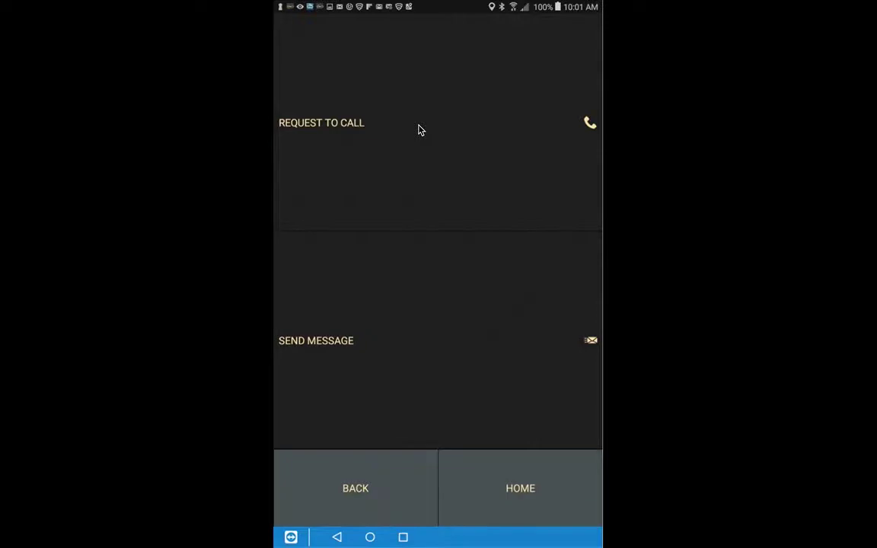
pyautogui.click(418, 129)
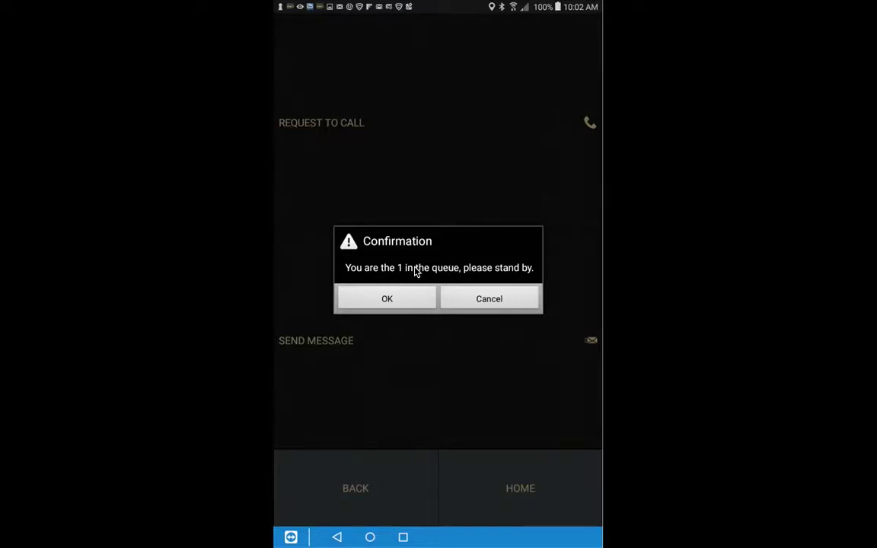
# Step: Switch to the dispatch console and look up the queued call request's driver with the keyword 5003
pyautogui.hotkey('ctrl', 'Right')
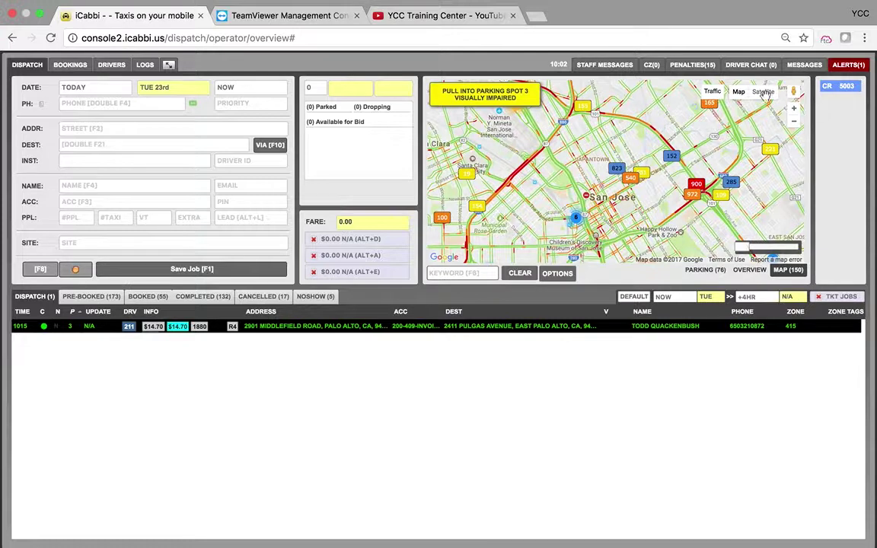
pyautogui.click(837, 88)
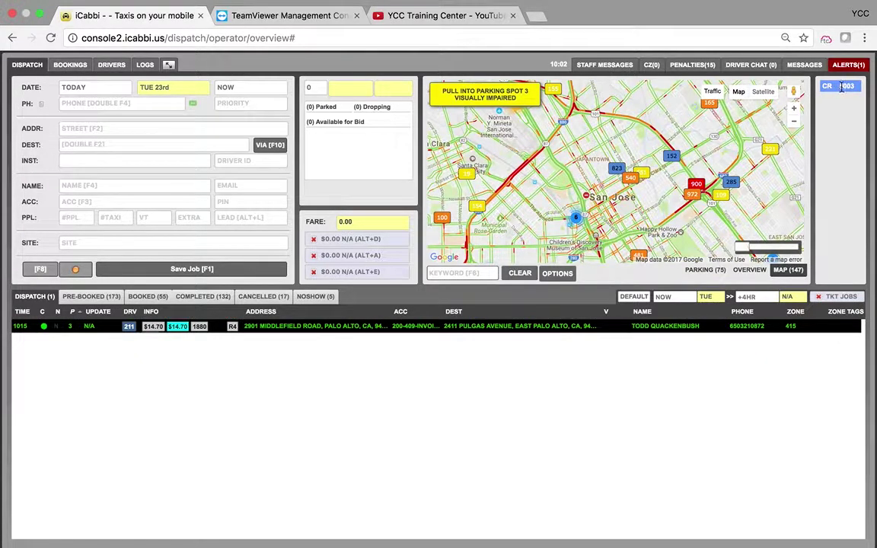
pyautogui.click(461, 272)
pyautogui.press('Return')
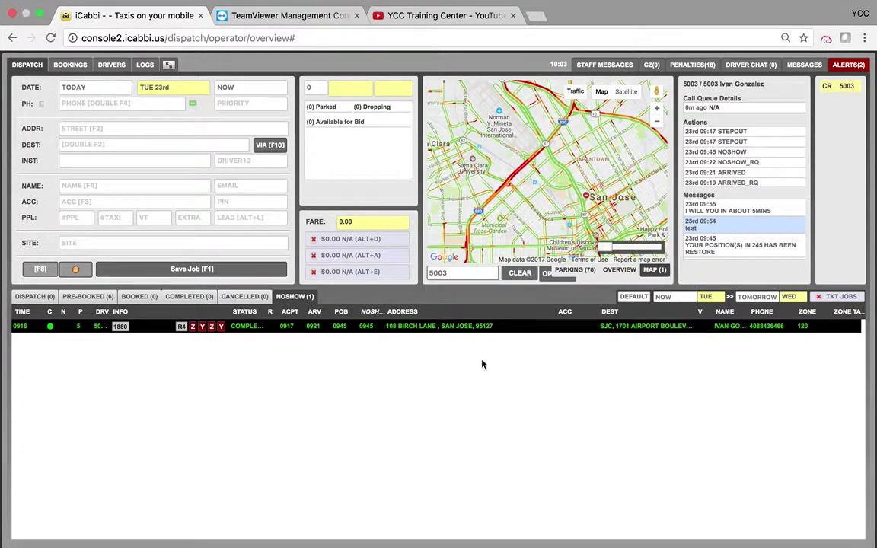
# Step: View the action history of the driver's no-show job, and clear the 5003 search keyword
pyautogui.doubleClick(509, 325)
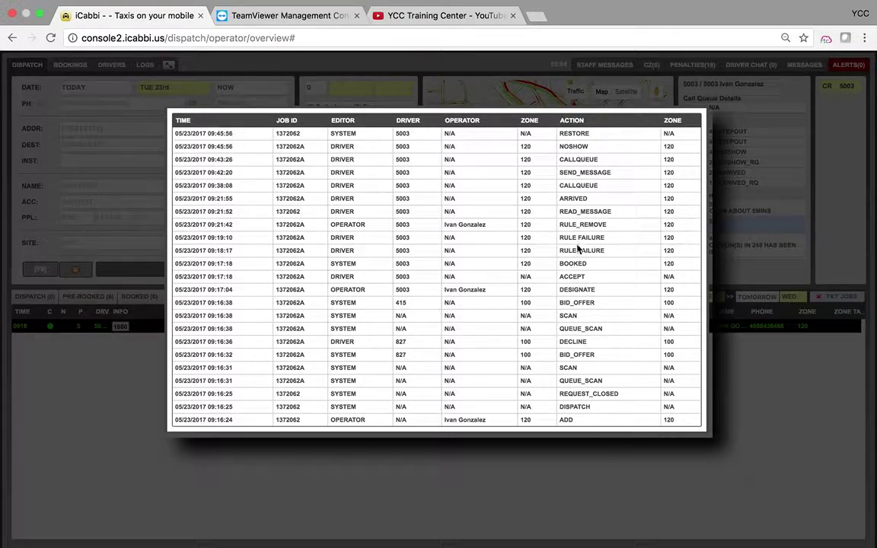
pyautogui.click(374, 444)
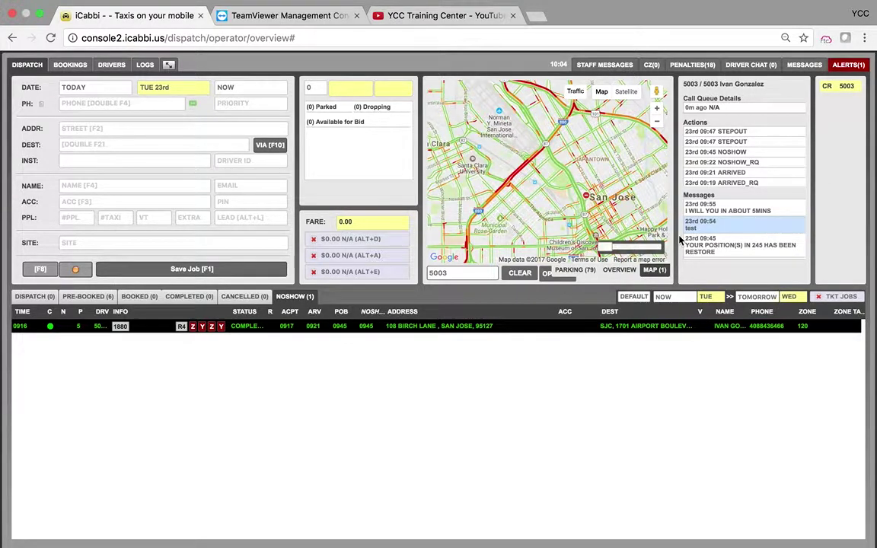
pyautogui.click(462, 272)
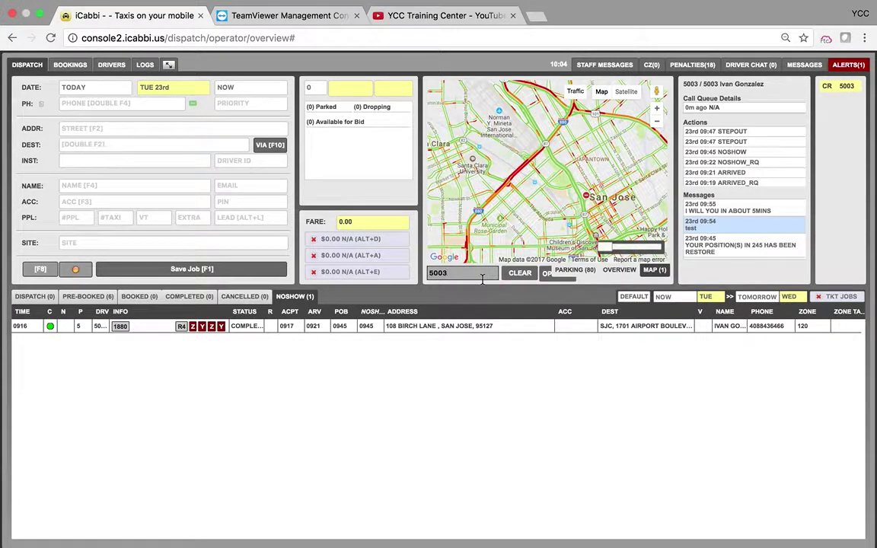
pyautogui.press('BackSpace')
pyautogui.press('BackSpace')
pyautogui.press('BackSpace')
pyautogui.press('BackSpace')
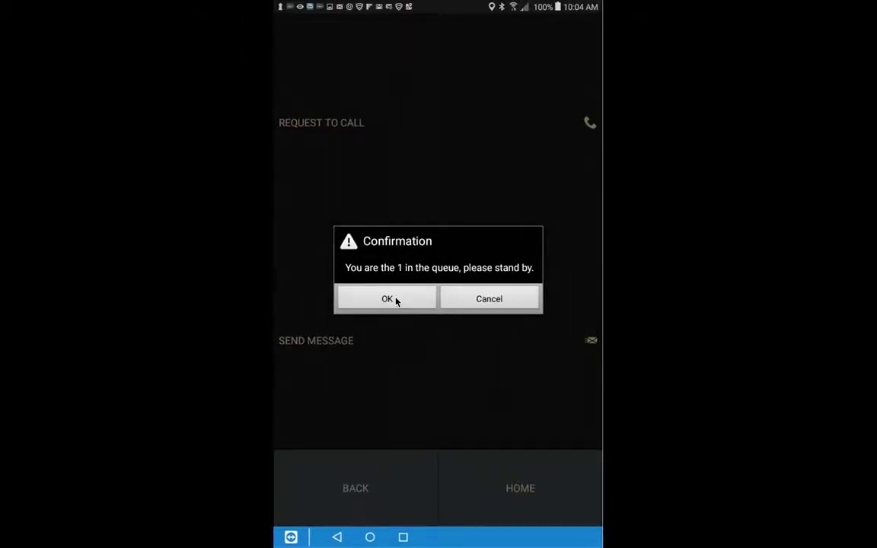
# Step: On the driver tablet, acknowledge the call queue confirmation and send base the custom text message "Test"
pyautogui.click(392, 299)
pyautogui.click(327, 135)
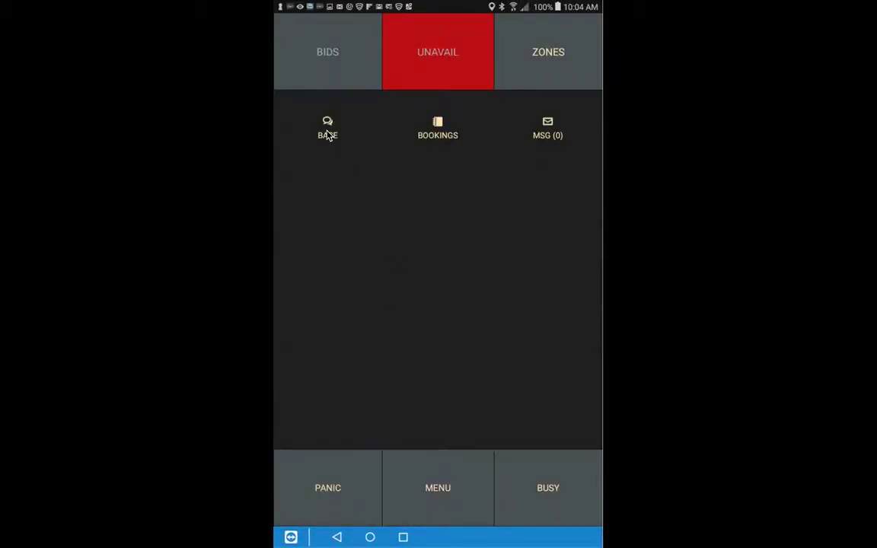
pyautogui.click(368, 369)
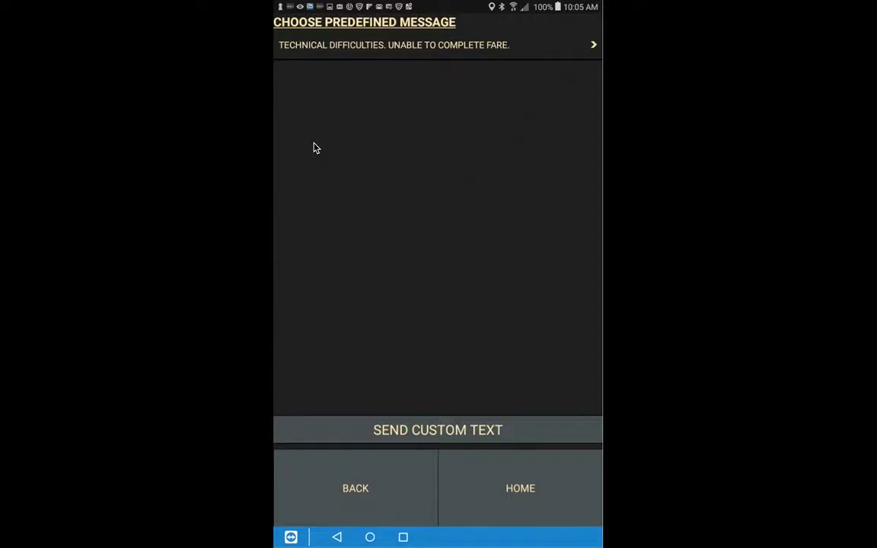
pyautogui.click(467, 429)
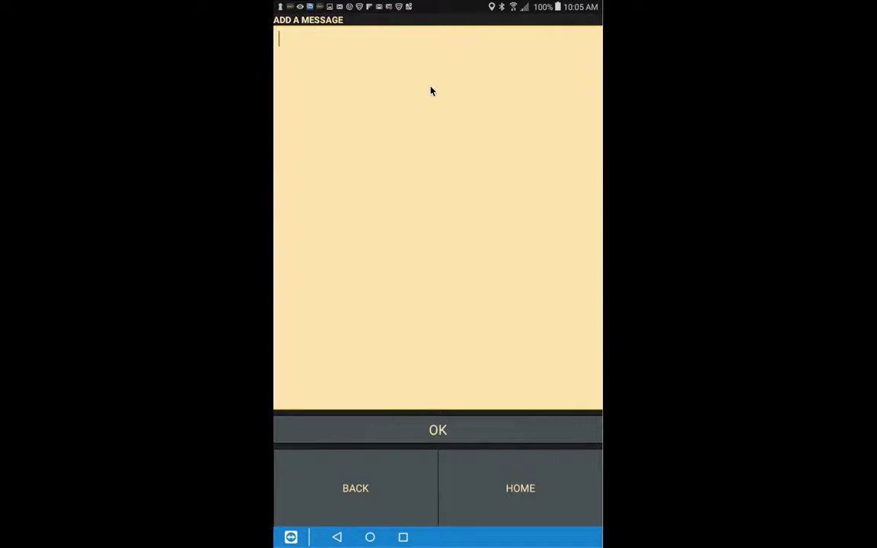
pyautogui.write('Test')
pyautogui.click(410, 429)
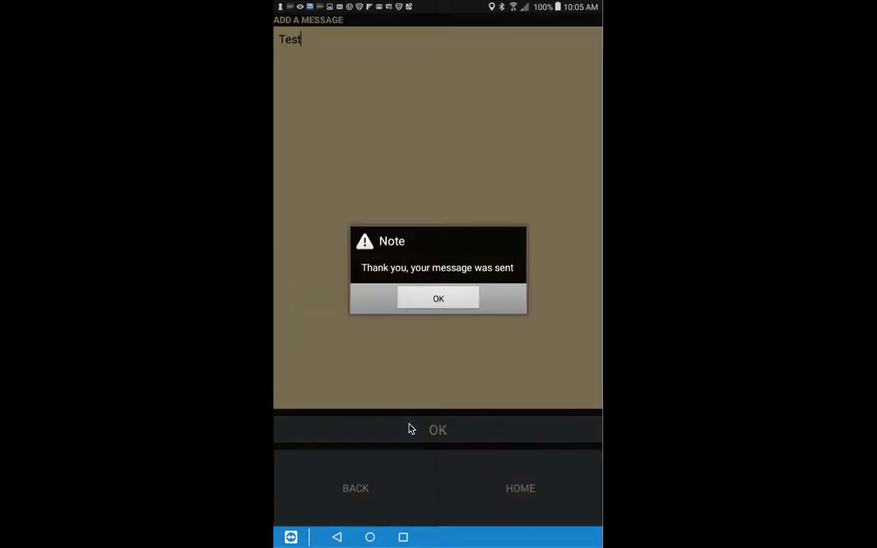
pyautogui.click(448, 303)
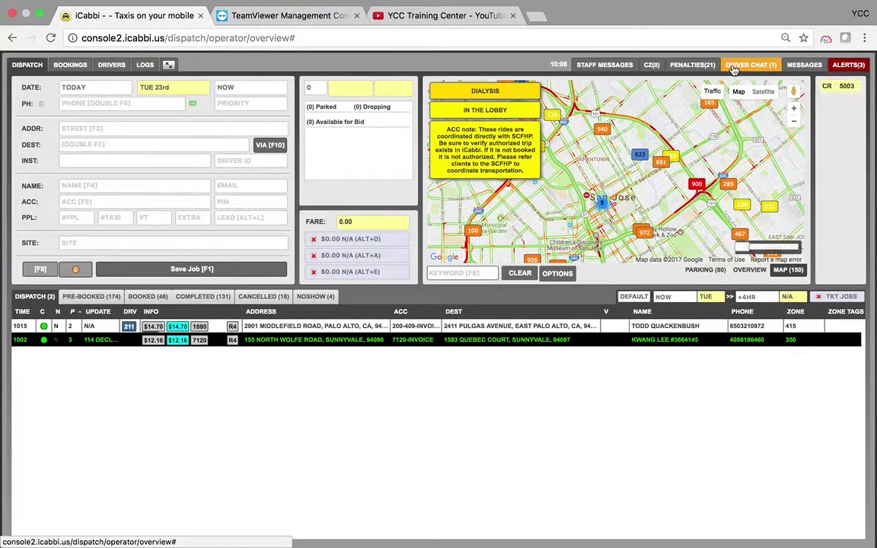
# Step: Reply to driver 5003's chat message in the dispatch console with "I will call you shortly"
pyautogui.click(733, 67)
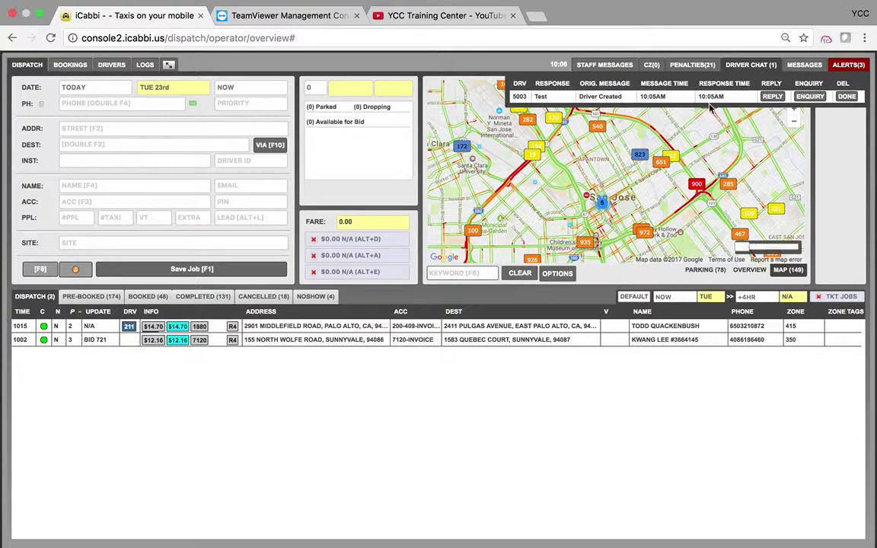
pyautogui.click(773, 97)
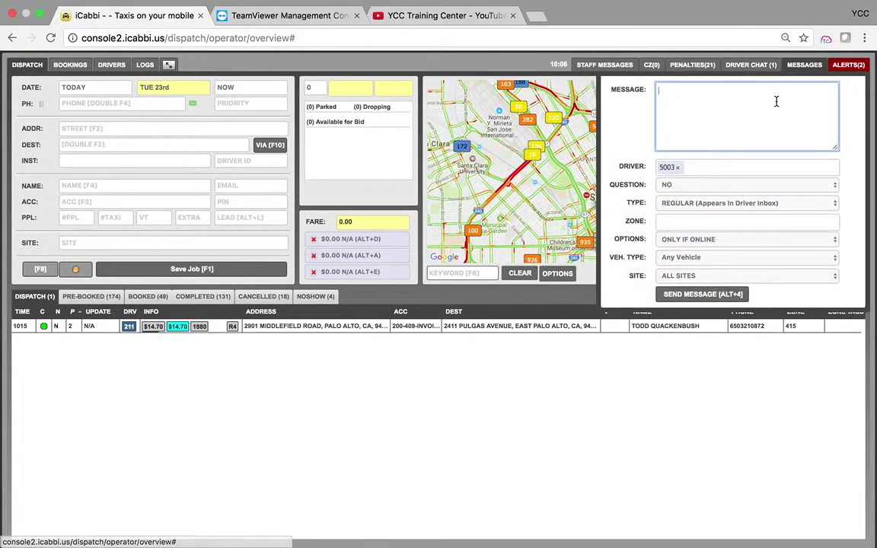
pyautogui.write('I w')
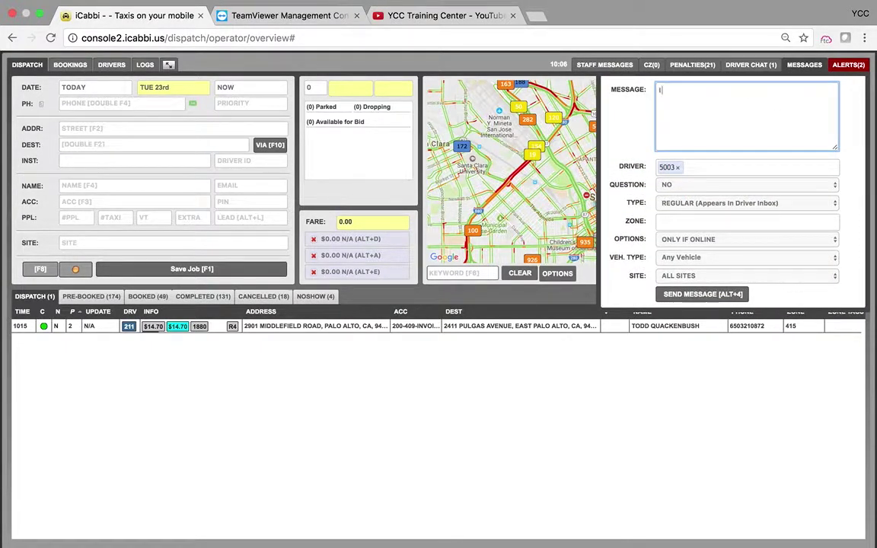
pyautogui.write('ill call you shortly')
pyautogui.click(702, 295)
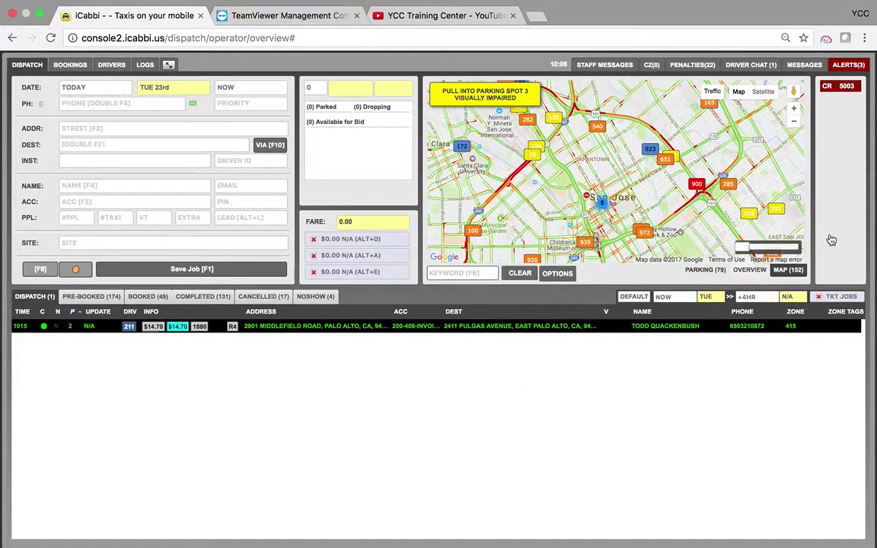
# Step: Switch to the driver tablet and read the 10:06 AM reply in today's messages
pyautogui.hotkey('ctrl', 'Left')
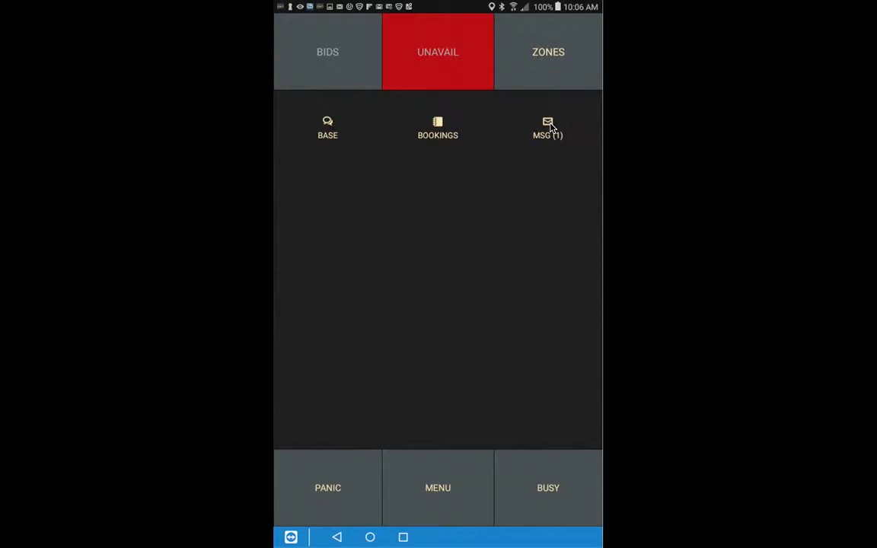
pyautogui.click(555, 131)
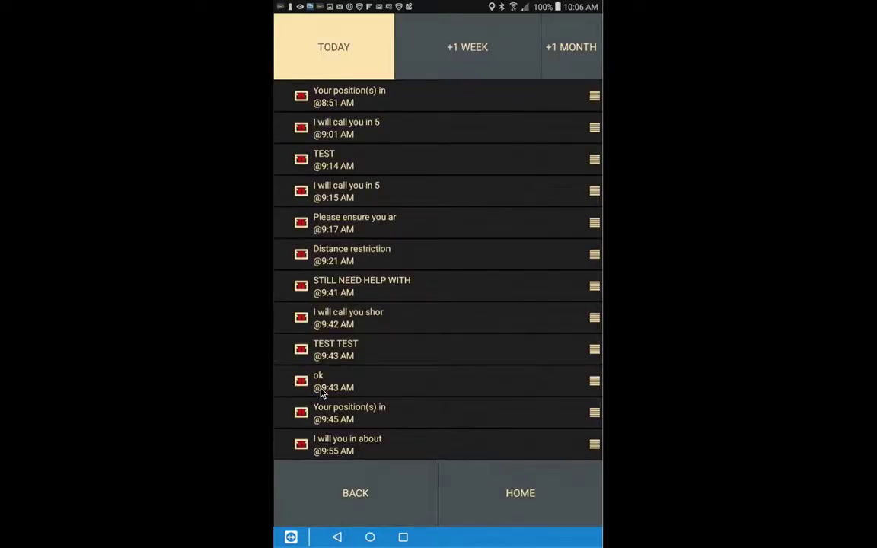
pyautogui.scroll(1, 319, 387)
pyautogui.scroll(-3, 388, 456)
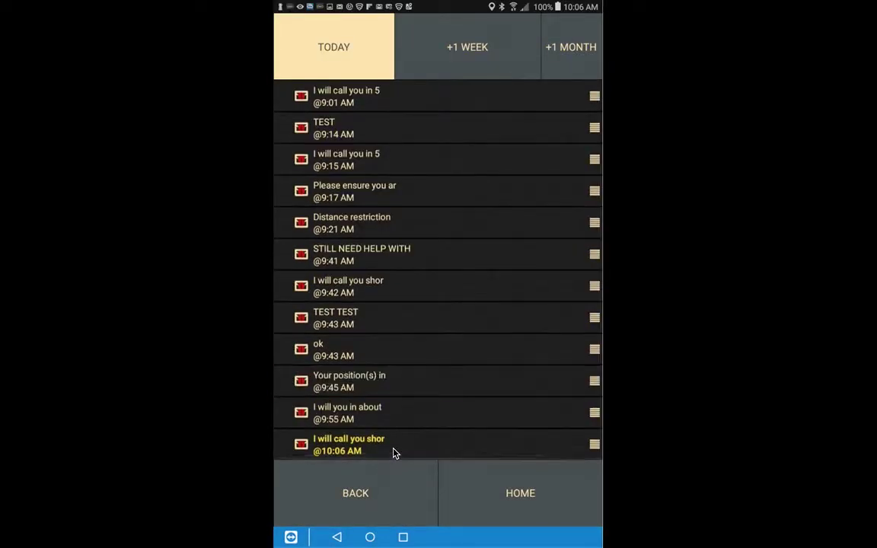
pyautogui.click(392, 453)
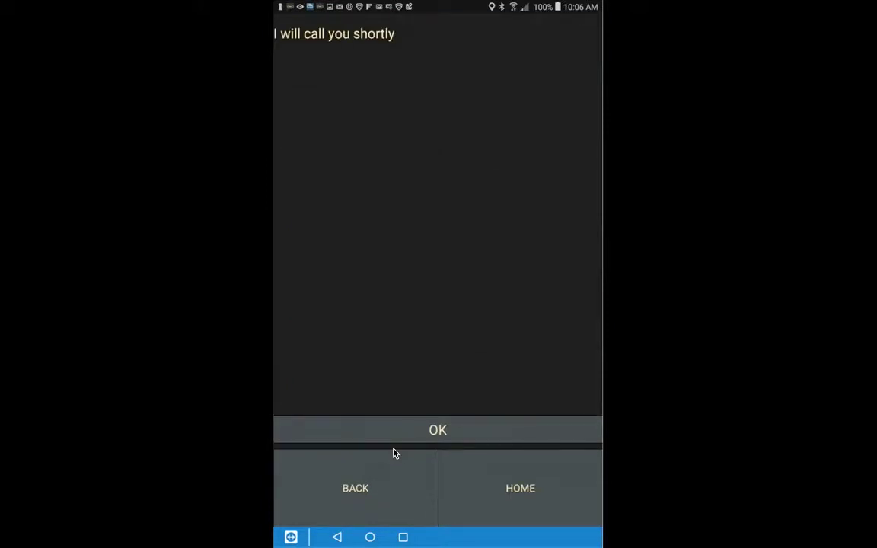
pyautogui.click(443, 432)
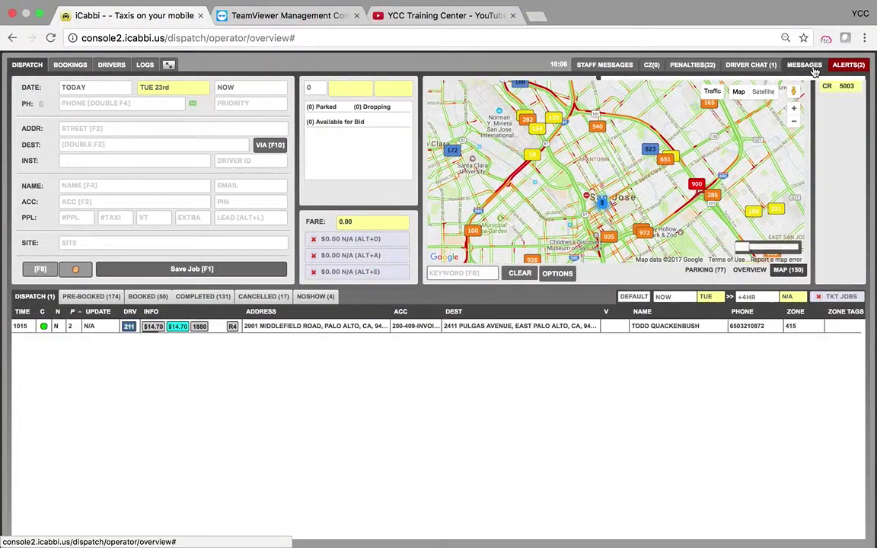
# Step: Start a new dispatch message addressed to driver 5003, and return the driver tablet to its home screen
pyautogui.click(811, 67)
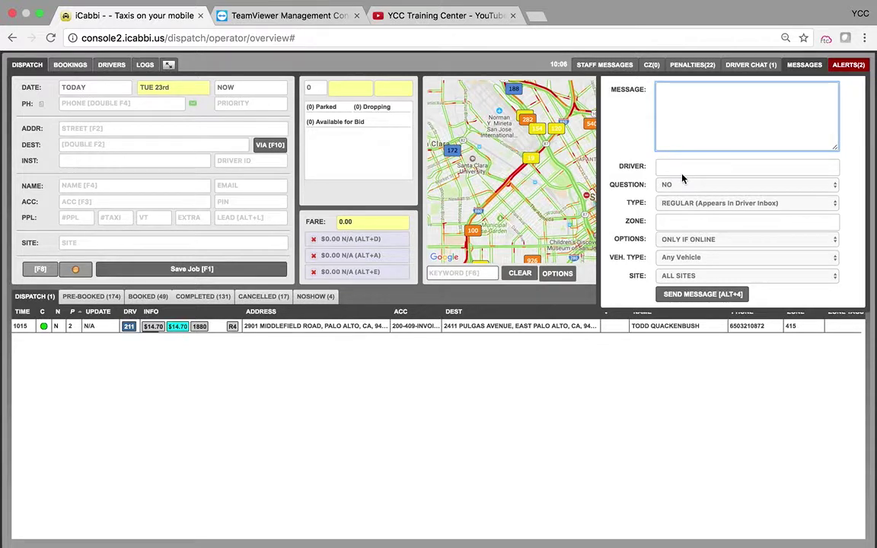
pyautogui.press('Tab')
pyautogui.write('5003')
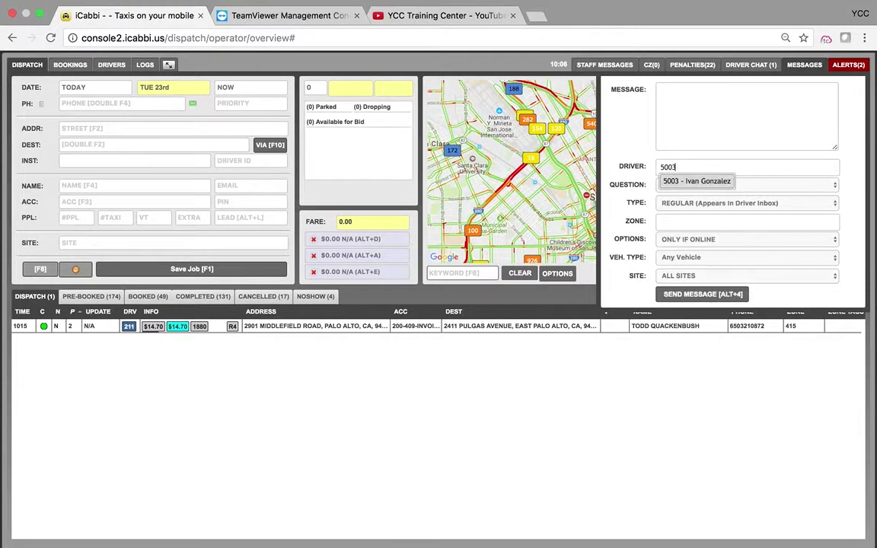
pyautogui.click(699, 182)
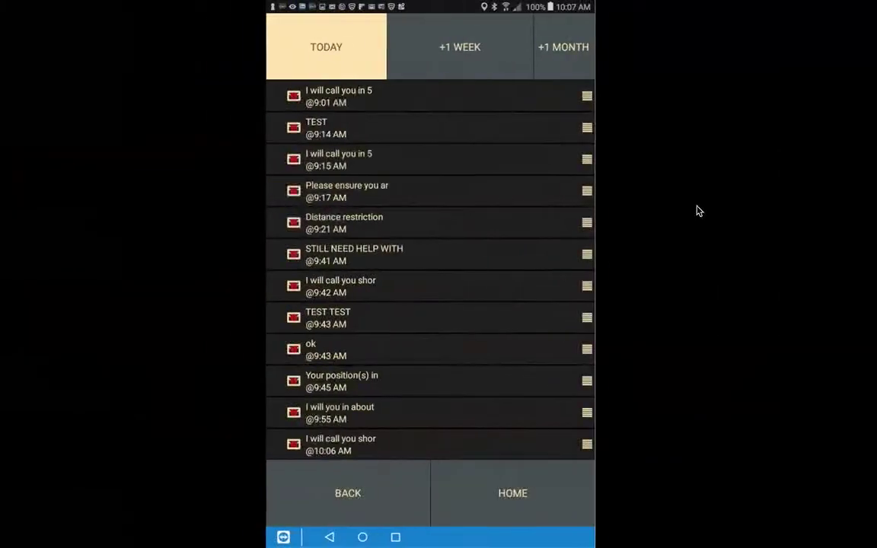
pyautogui.click(495, 517)
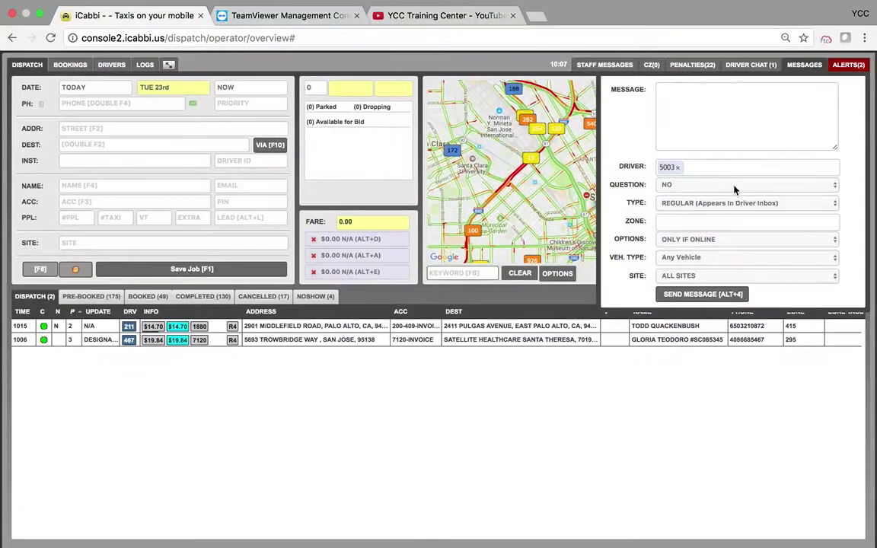
# Step: Send driver 5003 the message "Hello" as a NOTICE that stays active until read, and acknowledge it on the driver tablet
pyautogui.click(736, 202)
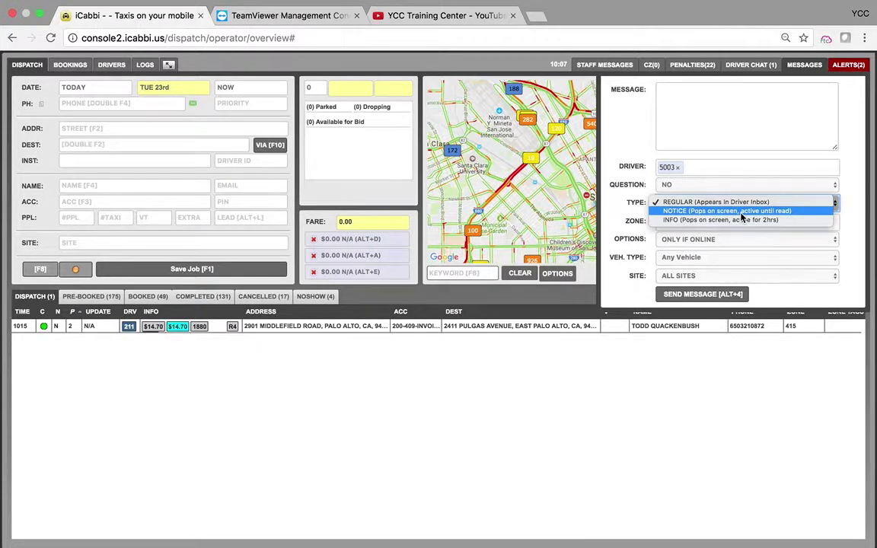
pyautogui.click(741, 212)
pyautogui.click(682, 95)
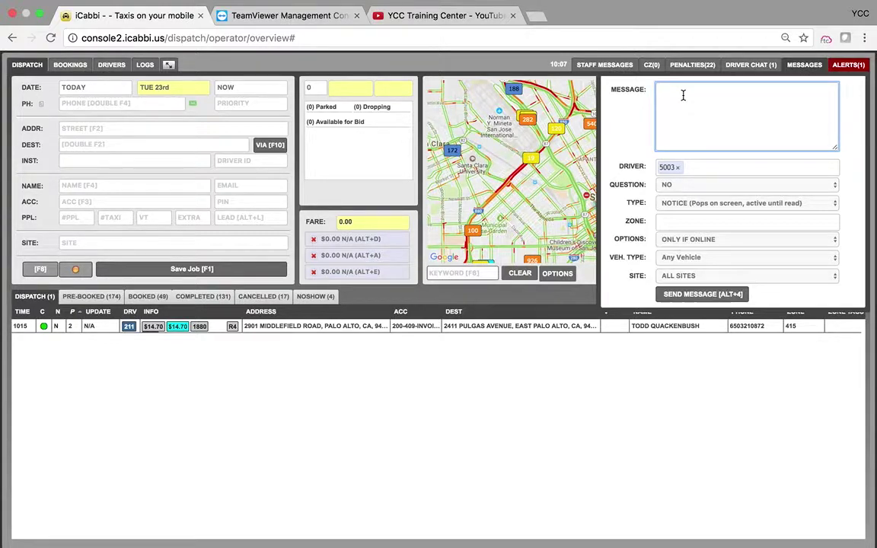
pyautogui.write('Hello')
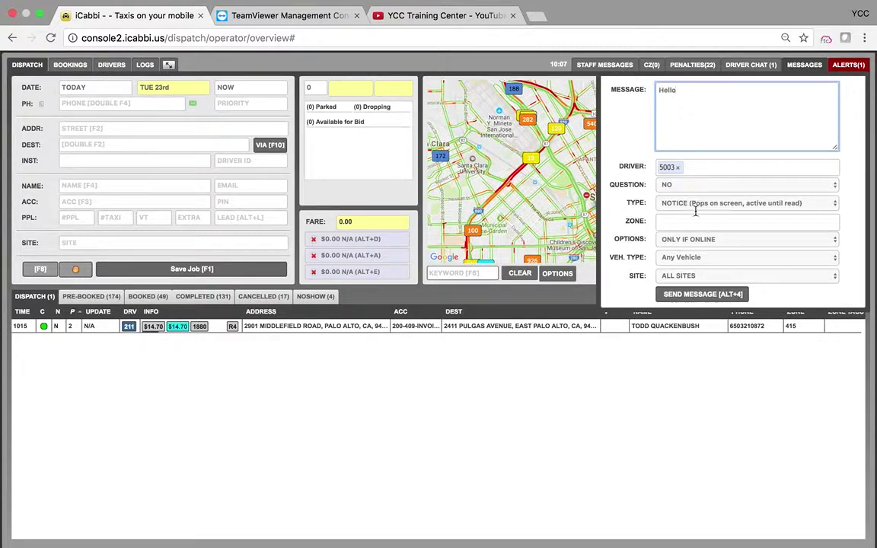
pyautogui.click(701, 294)
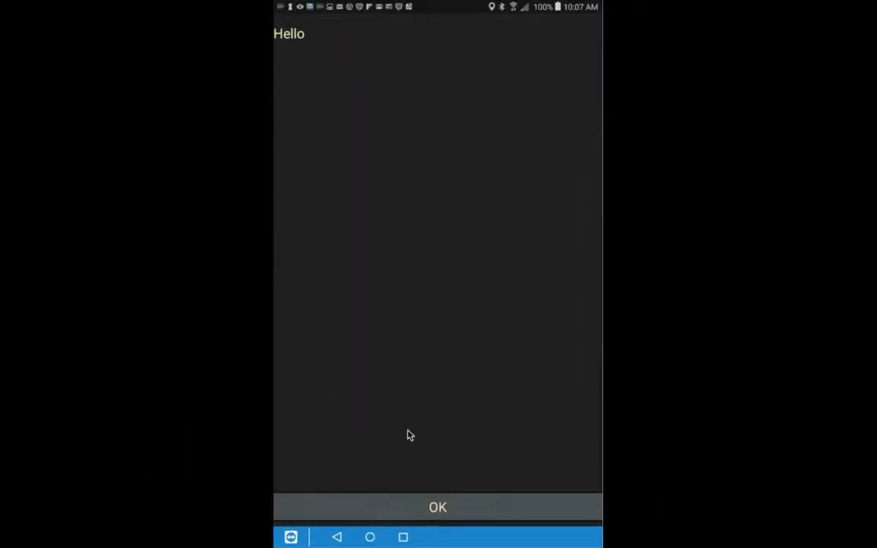
pyautogui.click(440, 507)
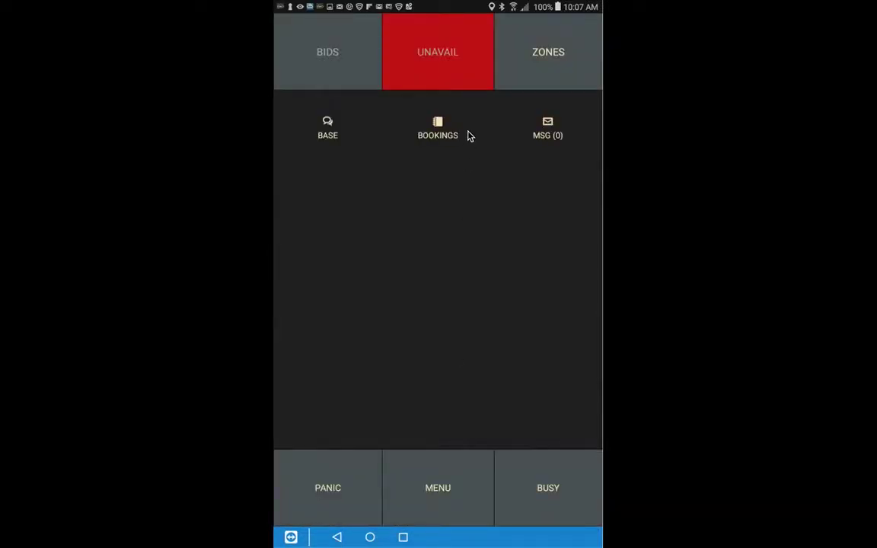
pyautogui.hotkey('ctrl', 'Right')
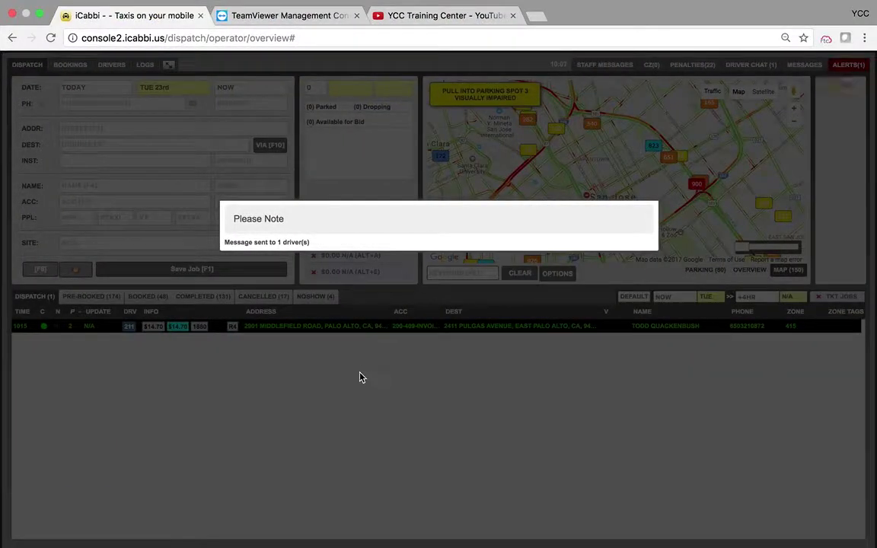
# Step: Start a new dispatch message to driver 5003 with the type INFO (Pops on screen, active for 2hrs)
pyautogui.click(360, 377)
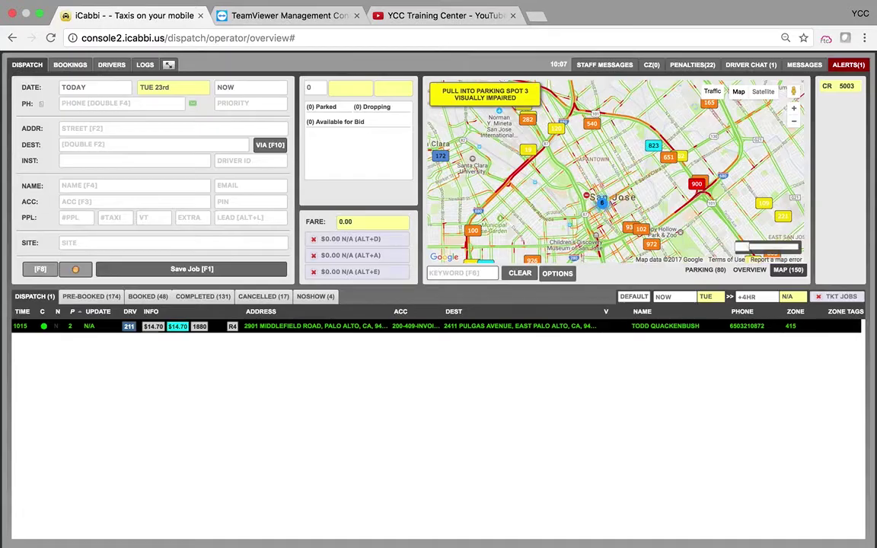
pyautogui.click(805, 66)
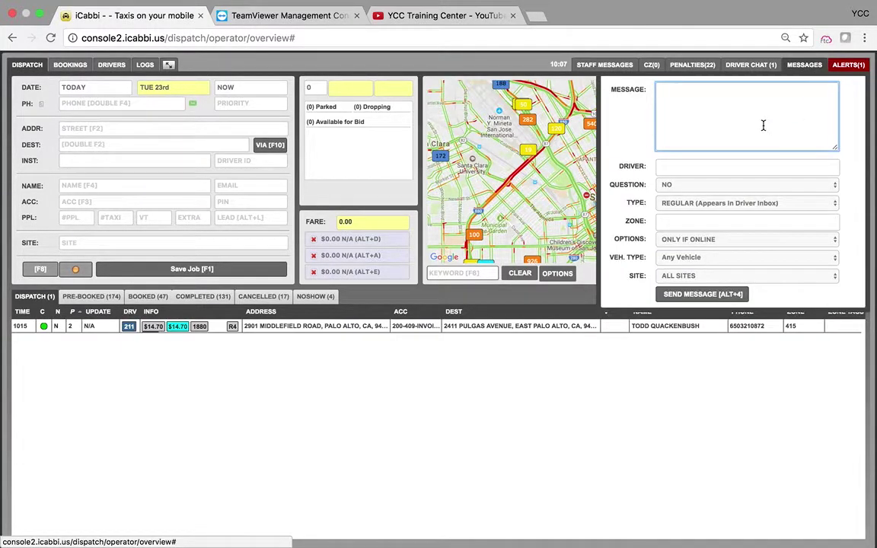
pyautogui.click(717, 167)
pyautogui.write('5003')
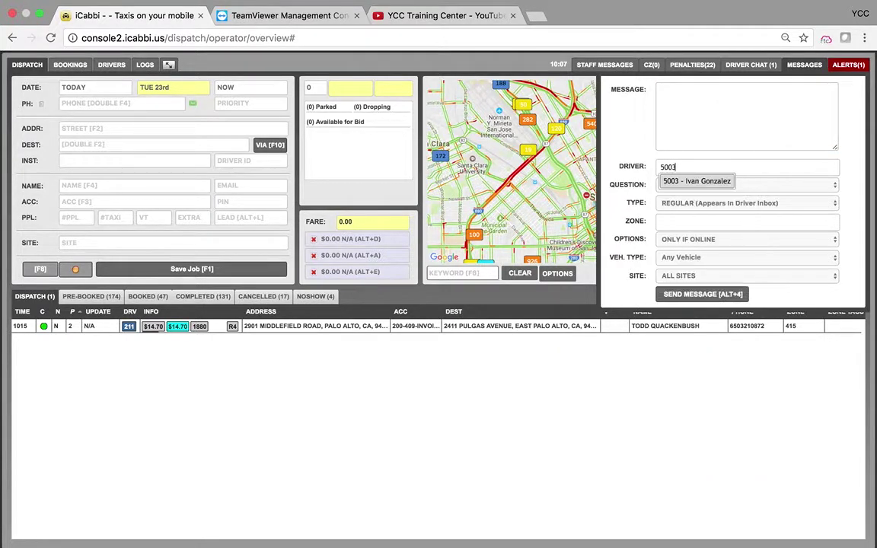
pyautogui.click(704, 181)
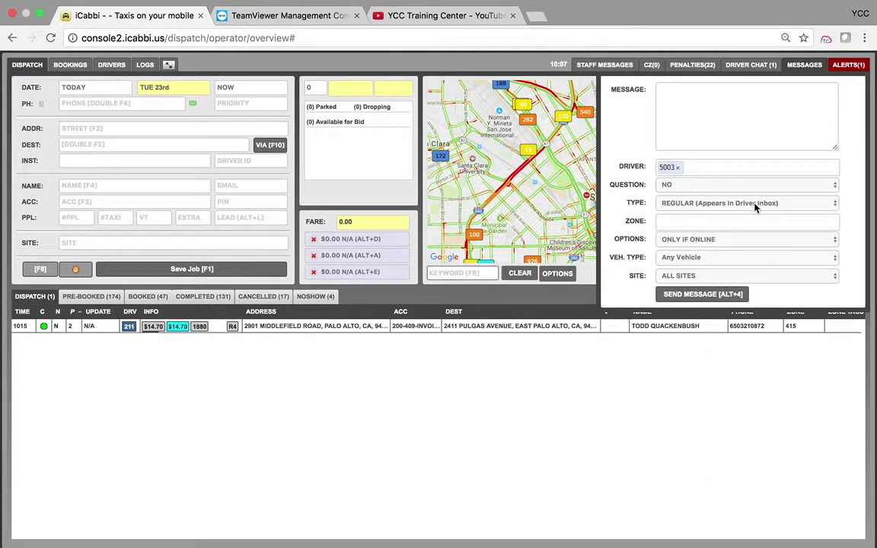
pyautogui.click(755, 204)
pyautogui.click(758, 226)
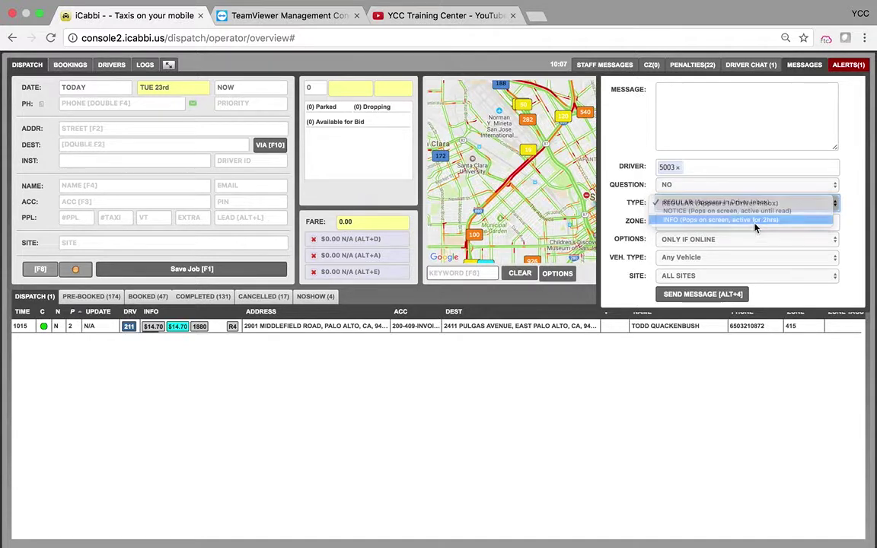
# Step: Send driver 5003 the INFO message "hellow" and acknowledge it on the driver tablet
pyautogui.click(684, 109)
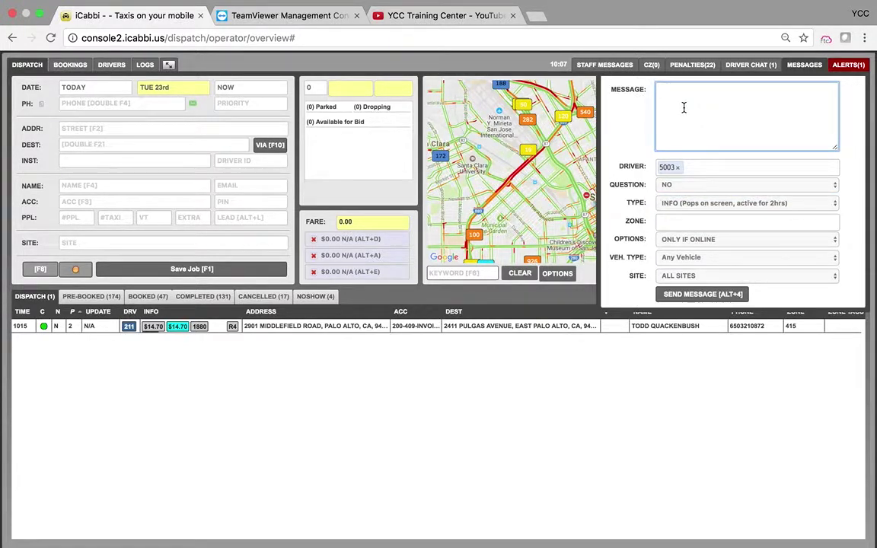
pyautogui.write('H')
pyautogui.click(707, 294)
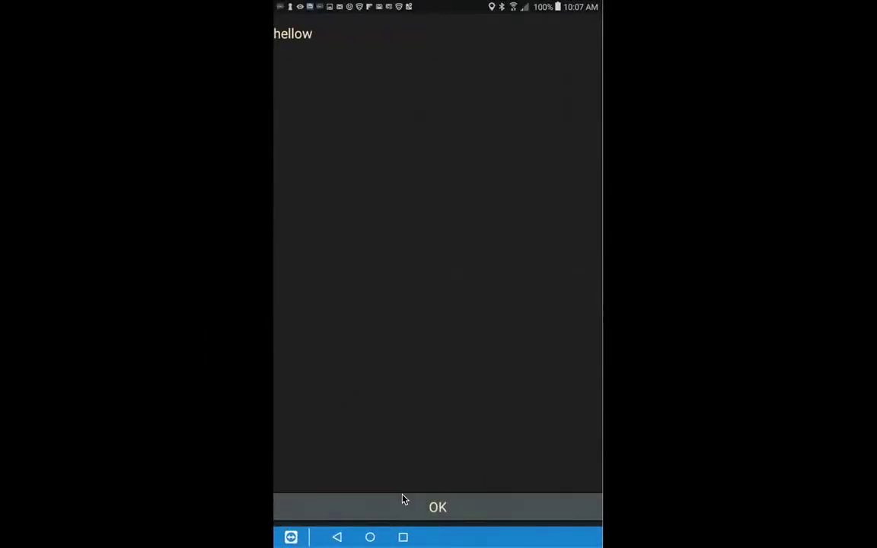
pyautogui.click(404, 500)
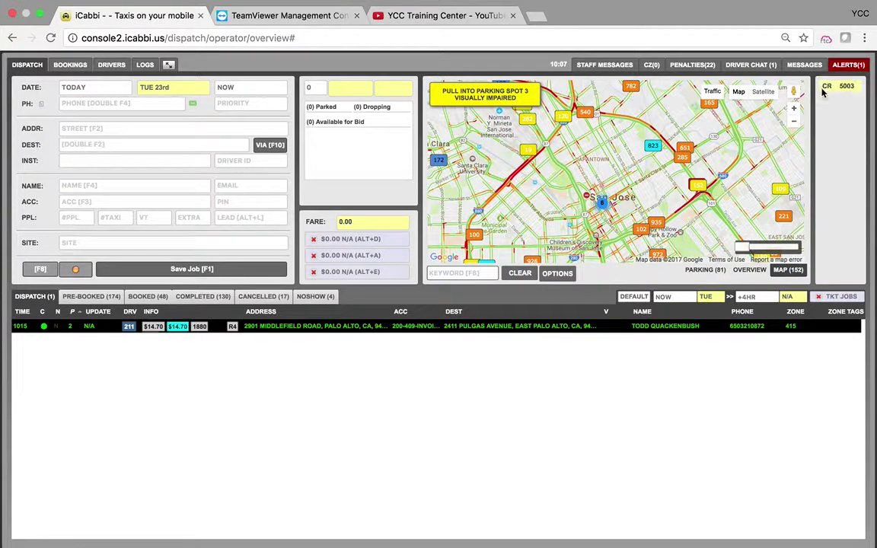
# Step: Clear driver 5003's call request in the dispatch console and view the driver chat list
pyautogui.click(831, 90)
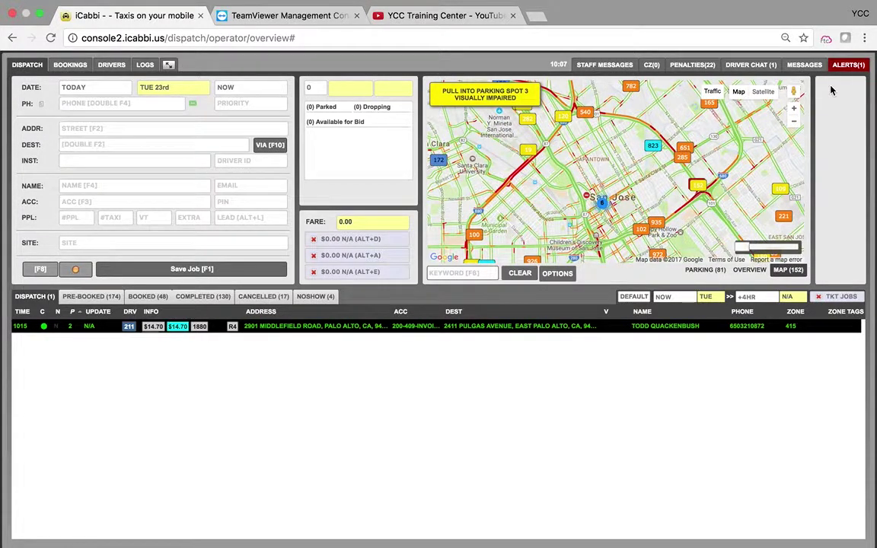
pyautogui.click(767, 67)
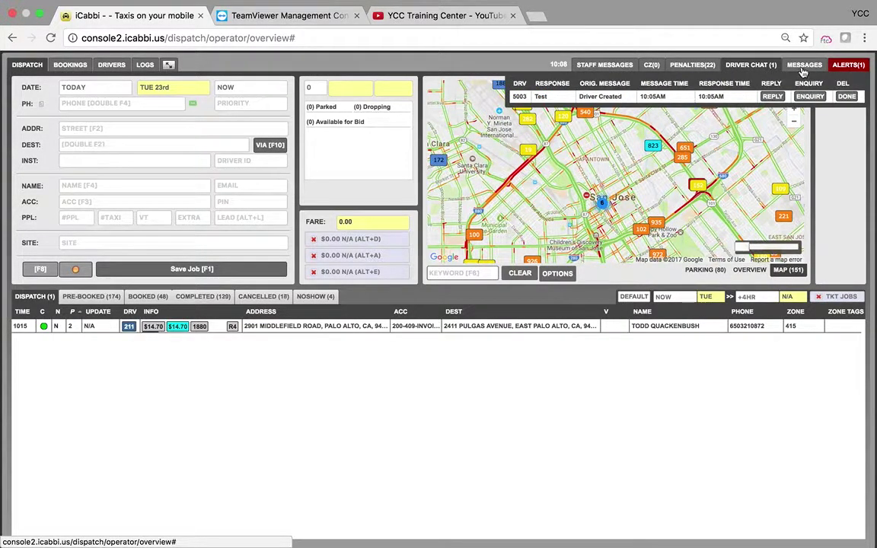
# Step: Address a regular dispatch message to zone 245 and close the message form without sending it
pyautogui.click(803, 65)
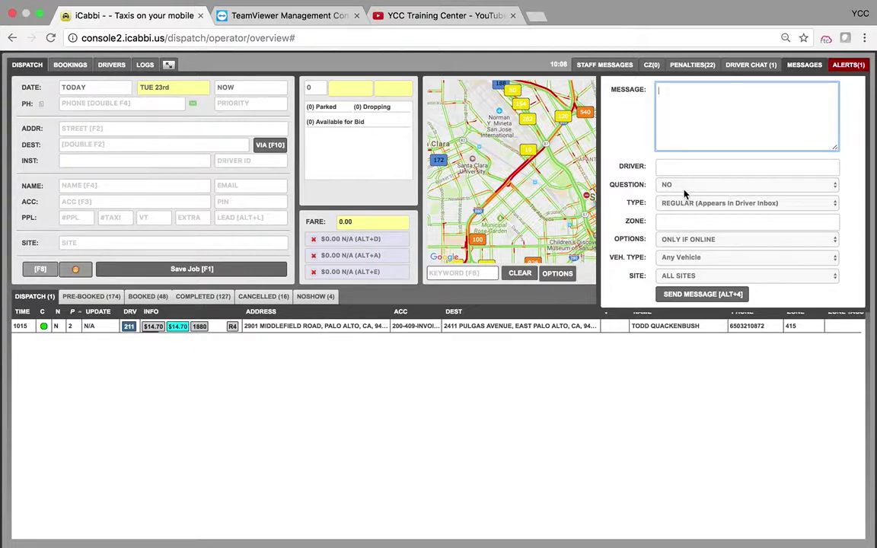
pyautogui.click(685, 221)
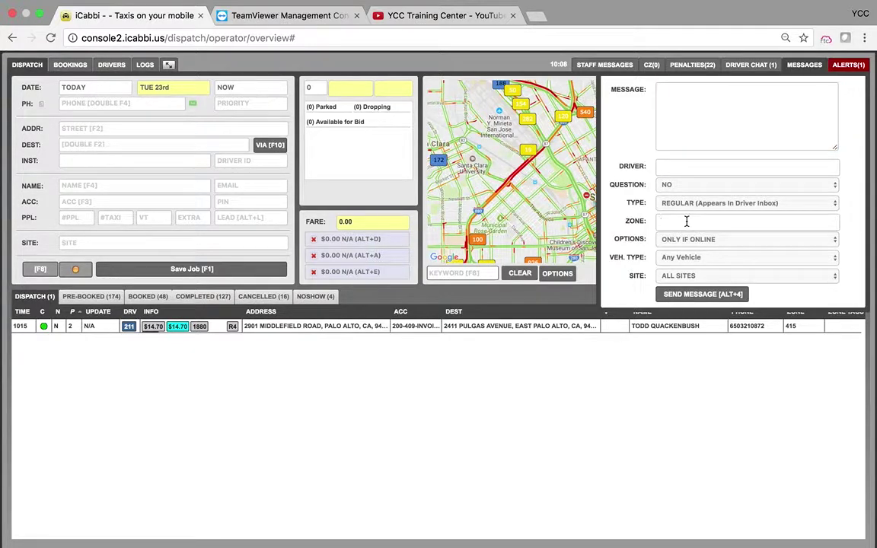
pyautogui.write('1')
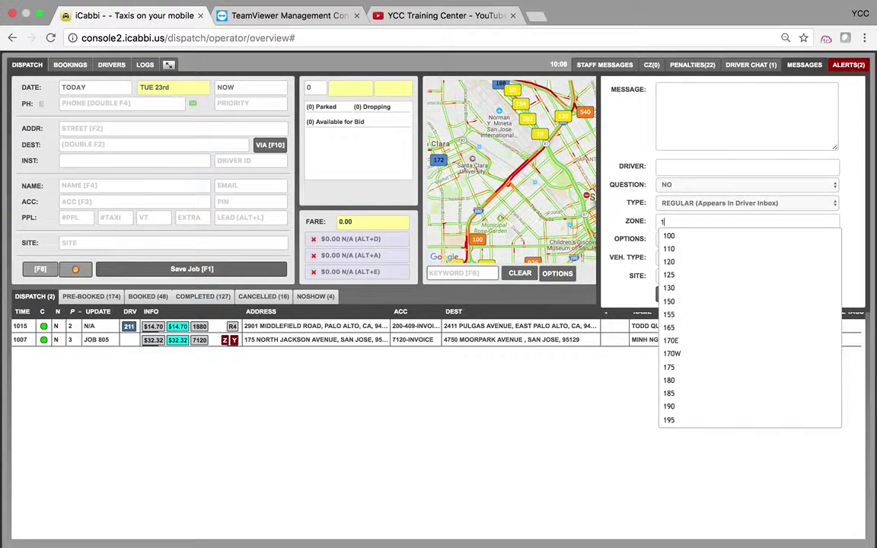
pyautogui.press('BackSpace')
pyautogui.write('234')
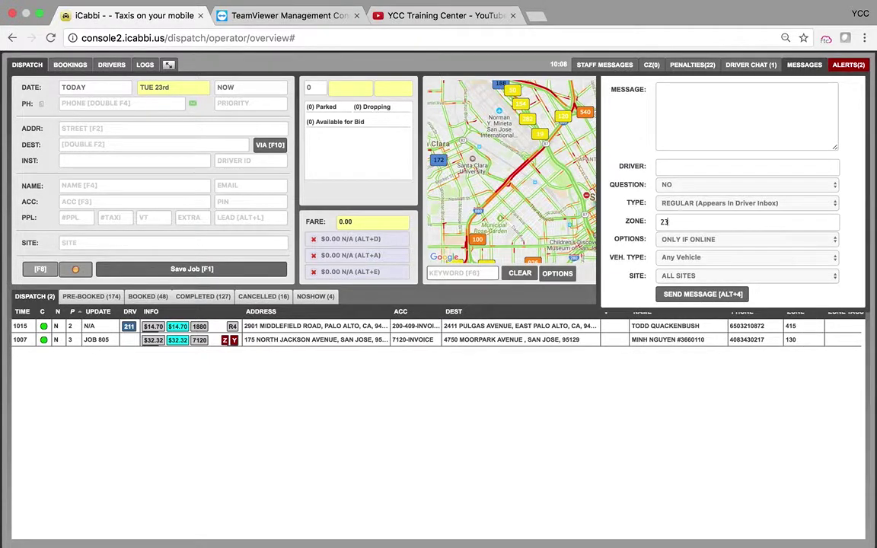
pyautogui.press('BackSpace')
pyautogui.write('45')
pyautogui.click(699, 240)
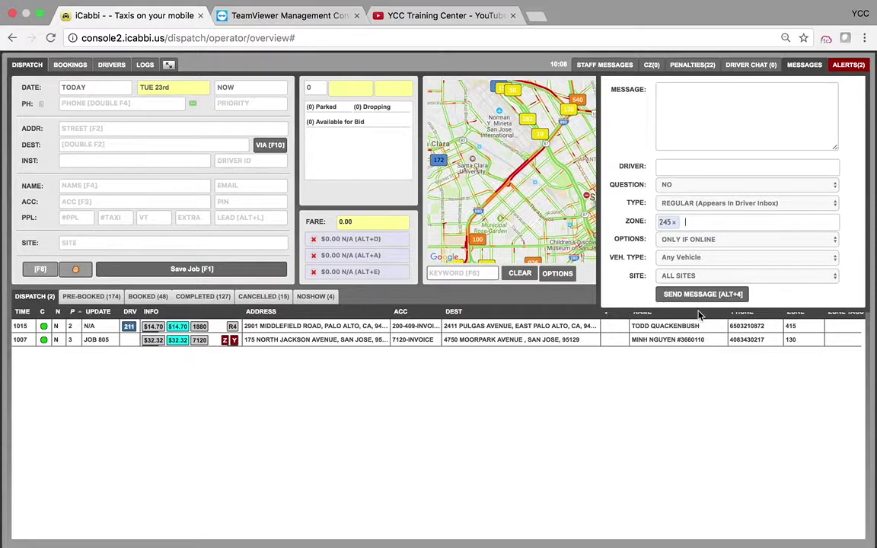
pyautogui.click(785, 401)
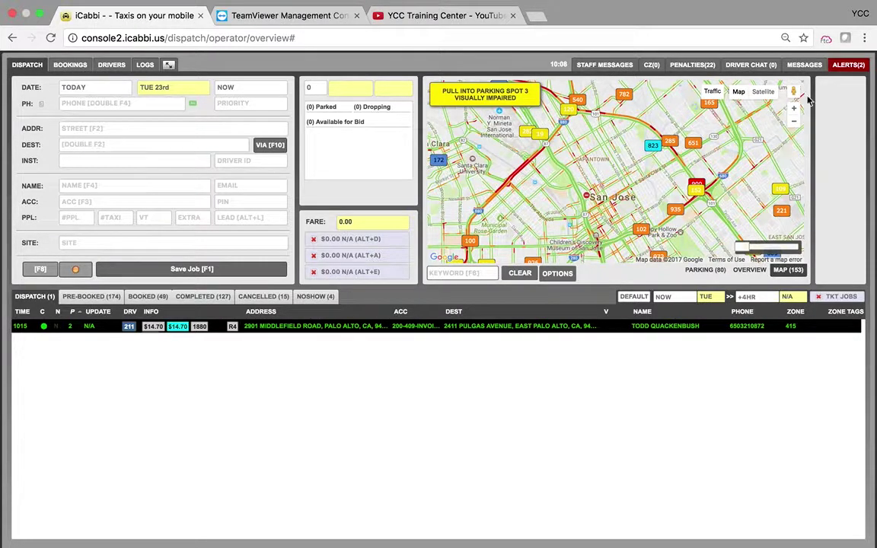
# Step: Address a new regular dispatch message to several drivers at once: 5003, 5 and 2
pyautogui.click(803, 65)
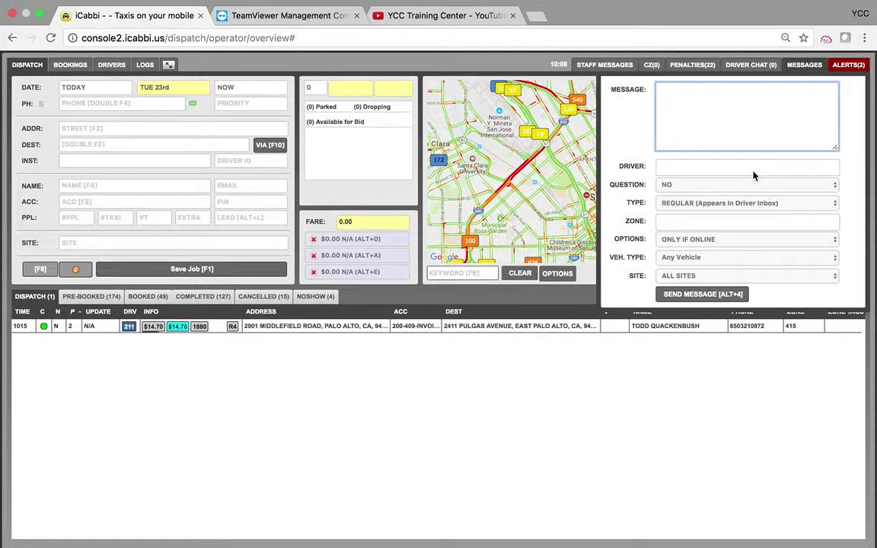
pyautogui.click(680, 166)
pyautogui.write('500')
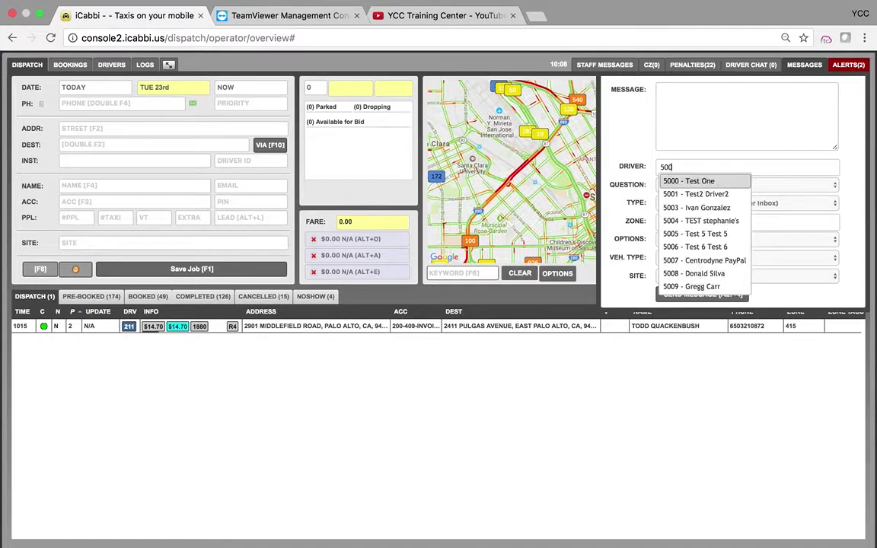
pyautogui.click(706, 212)
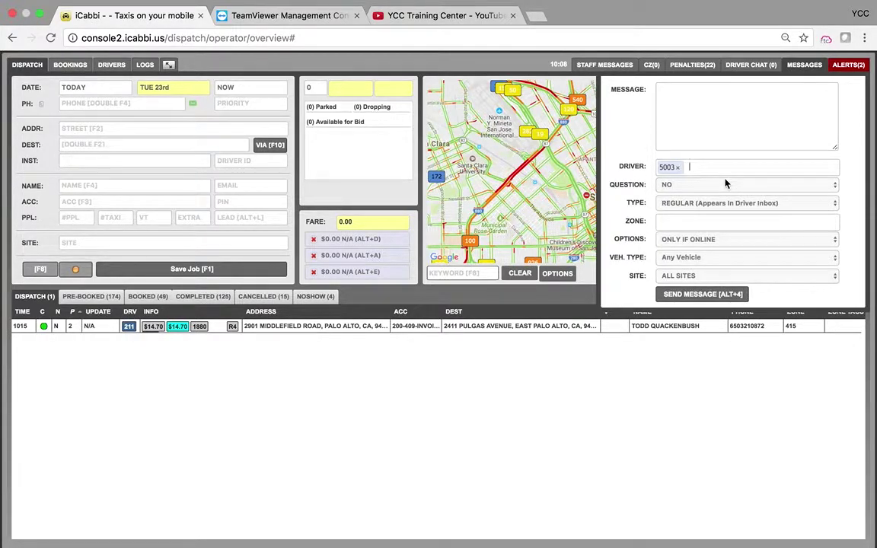
pyautogui.write('5')
pyautogui.press('Return')
pyautogui.write('2')
pyautogui.press('Return')
pyautogui.click(741, 124)
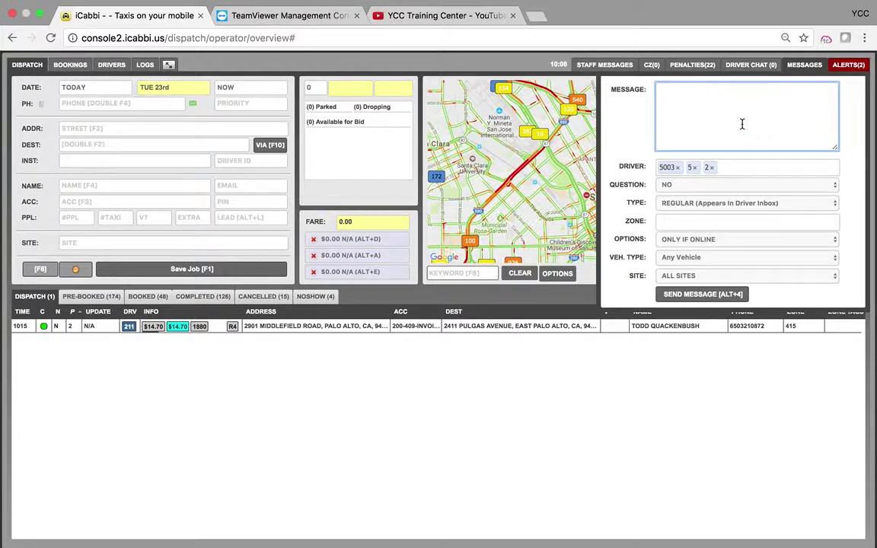
# Step: Remove all the driver recipients from the unsent message and close the message form
pyautogui.click(728, 169)
pyautogui.press('BackSpace')
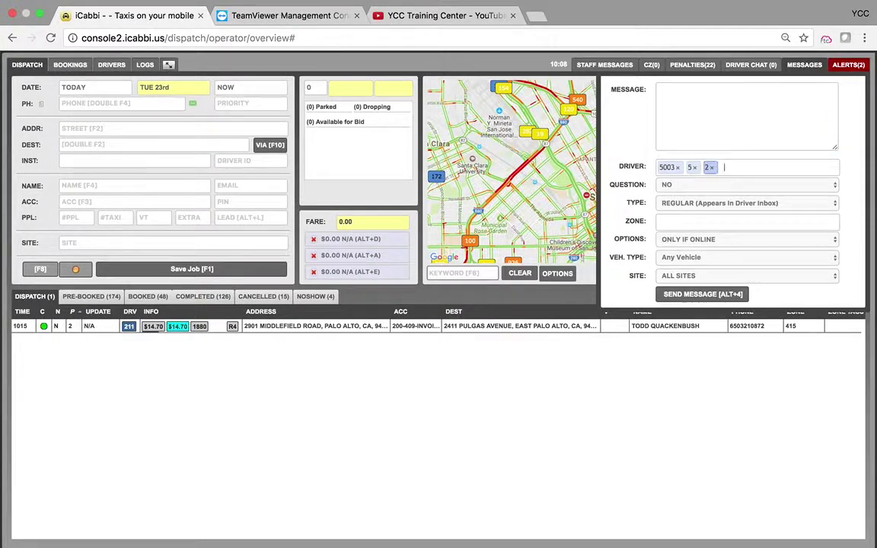
pyautogui.press('BackSpace')
pyautogui.press('BackSpace')
pyautogui.press('BackSpace')
pyautogui.press('BackSpace')
pyautogui.press('BackSpace')
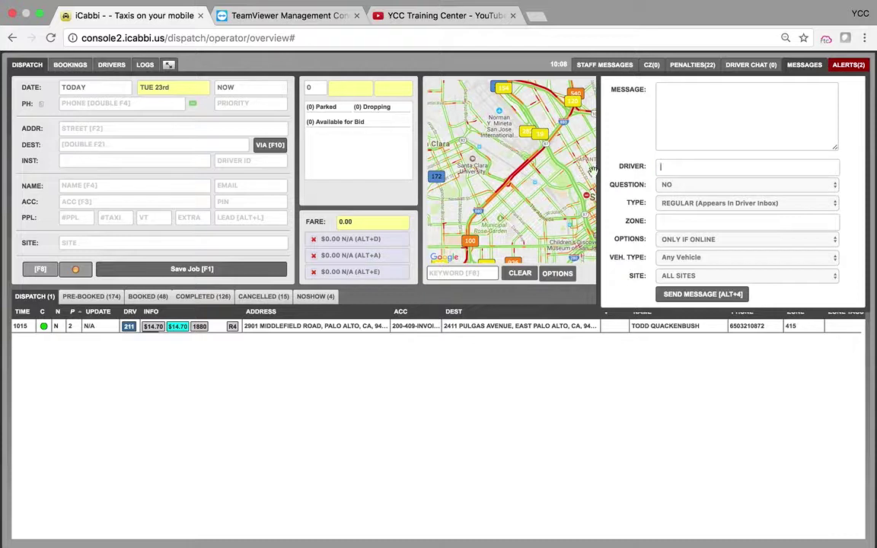
pyautogui.click(804, 67)
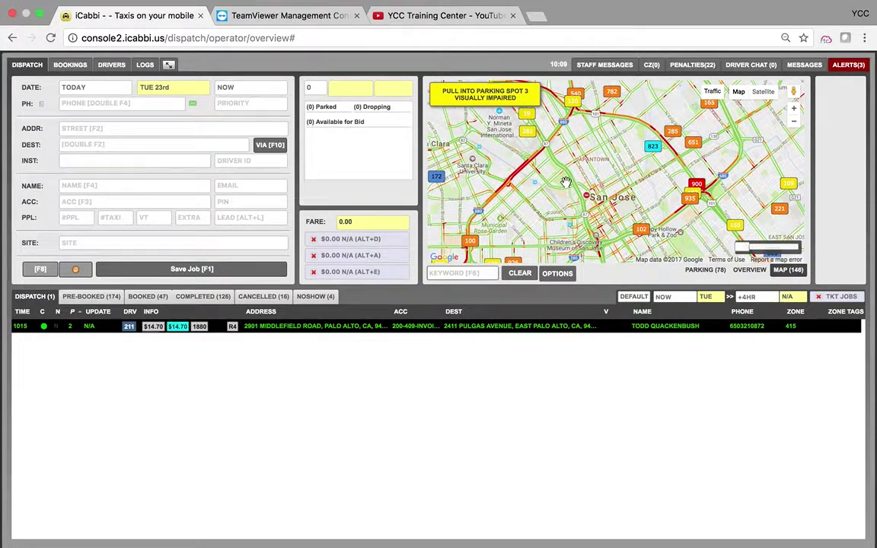
pyautogui.click(804, 66)
pyautogui.click(803, 65)
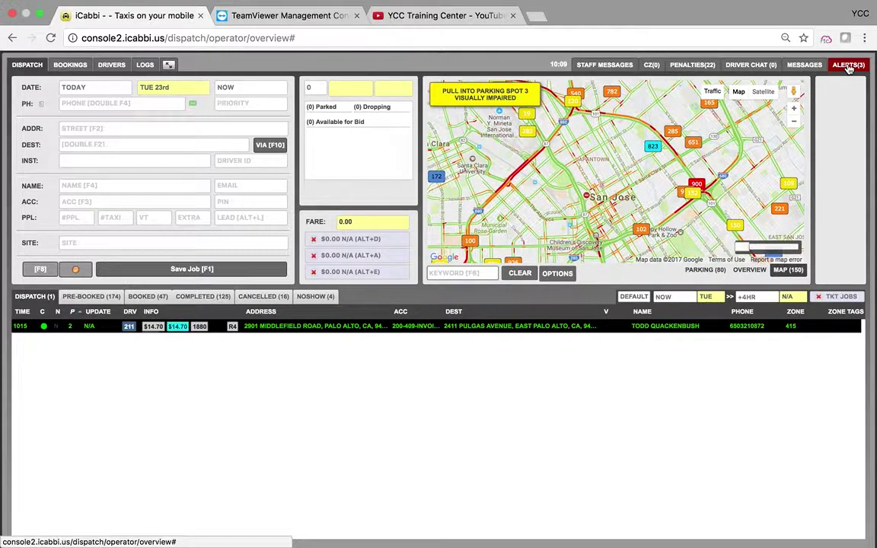
# Step: Look up driver 542 from the NO PROGRESSION alert, and delete that alert and the New WEB Booking alert
pyautogui.click(849, 67)
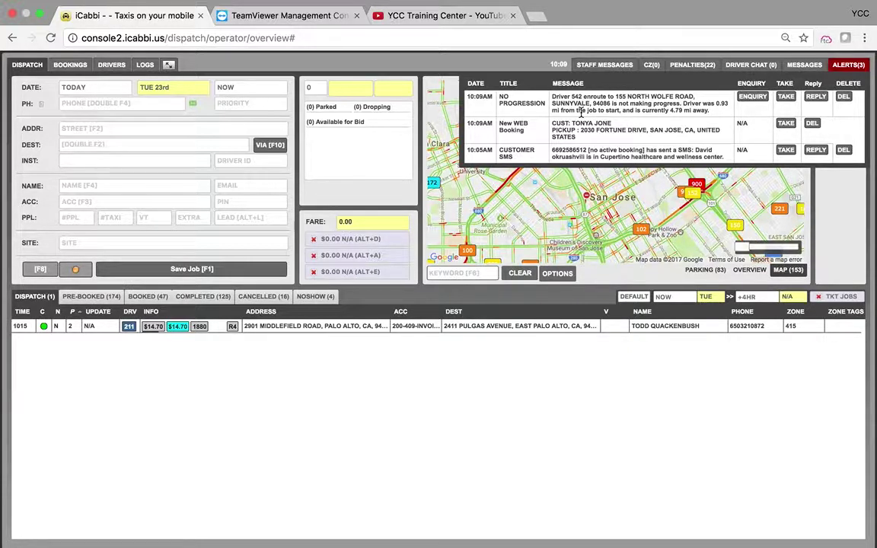
pyautogui.click(459, 275)
pyautogui.write('542')
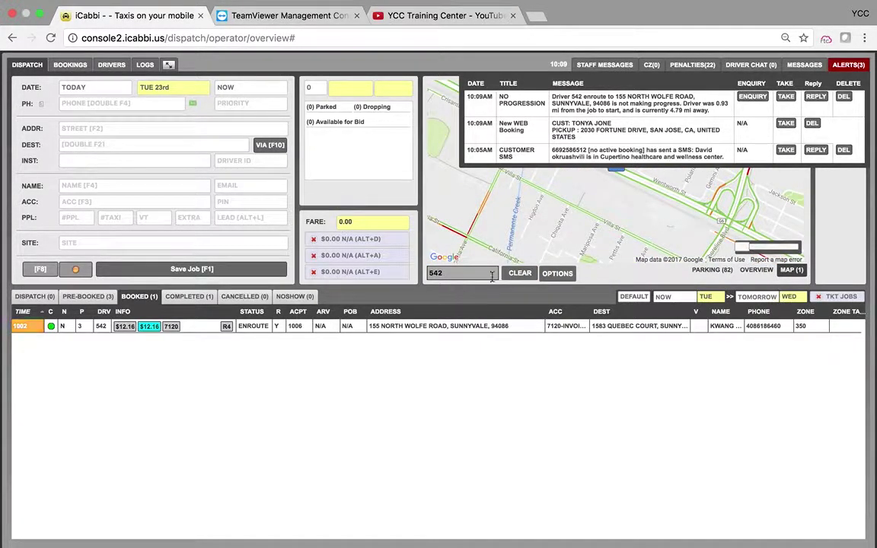
pyautogui.click(521, 273)
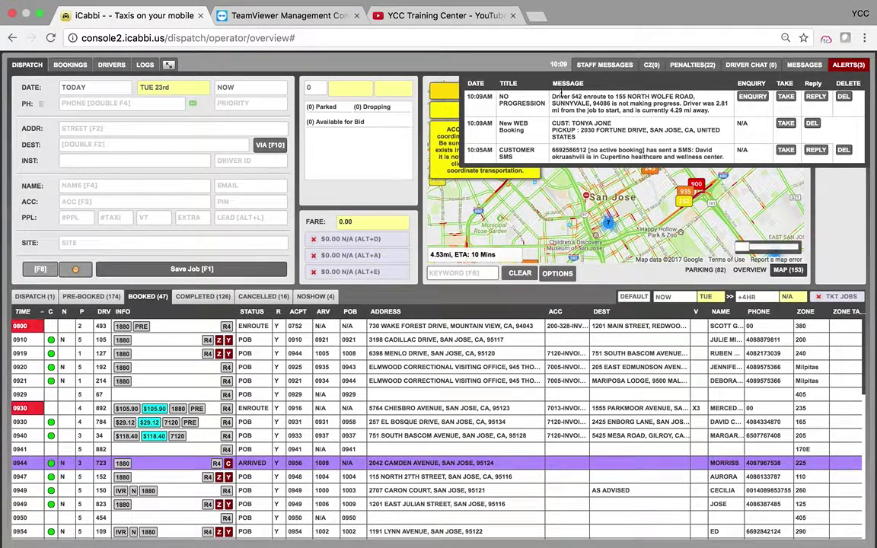
pyautogui.click(845, 97)
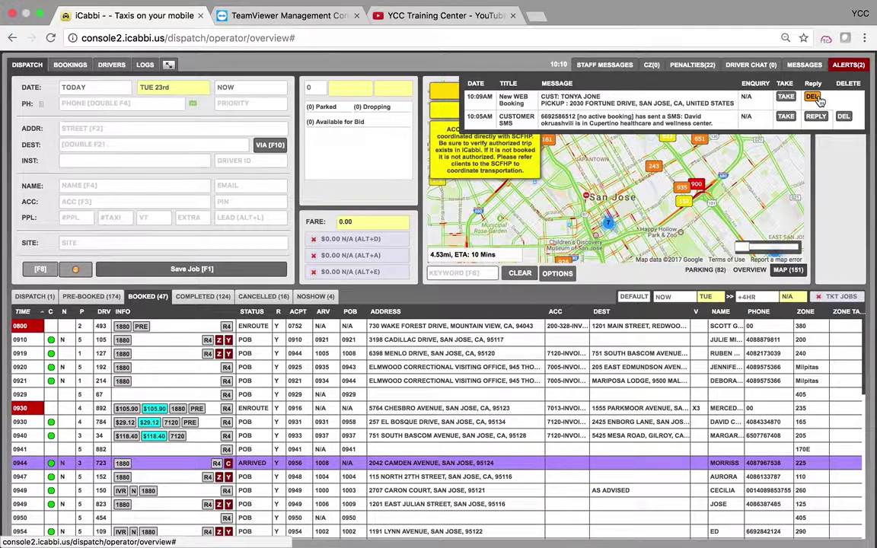
pyautogui.click(812, 98)
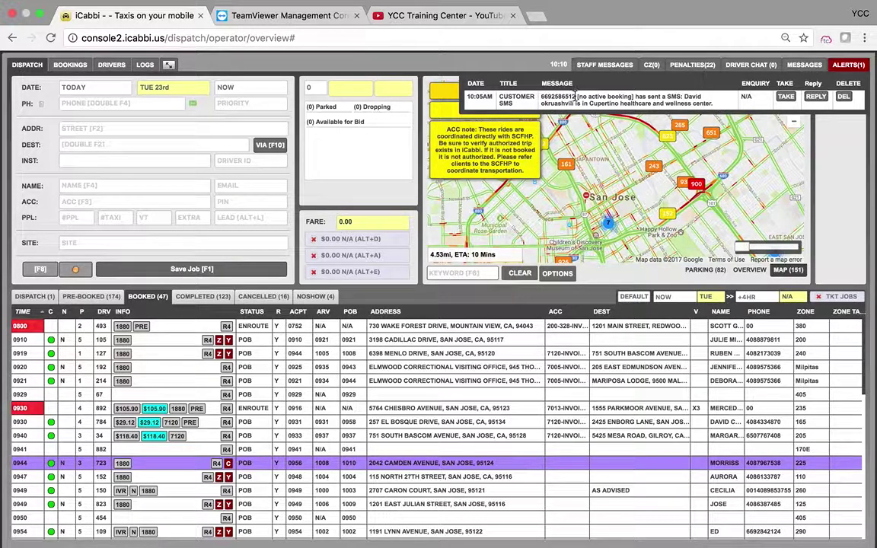
# Step: Search the jobs for the first name given in the CUSTOMER SMS alert, clear the search, and delete that alert
pyautogui.moveTo(576, 96); pyautogui.dragTo(540, 98)
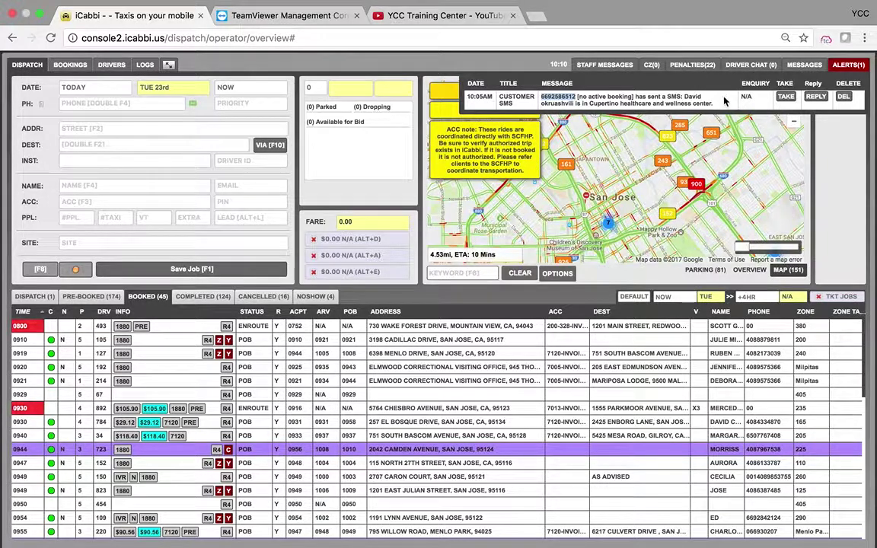
pyautogui.click(475, 271)
pyautogui.write('David')
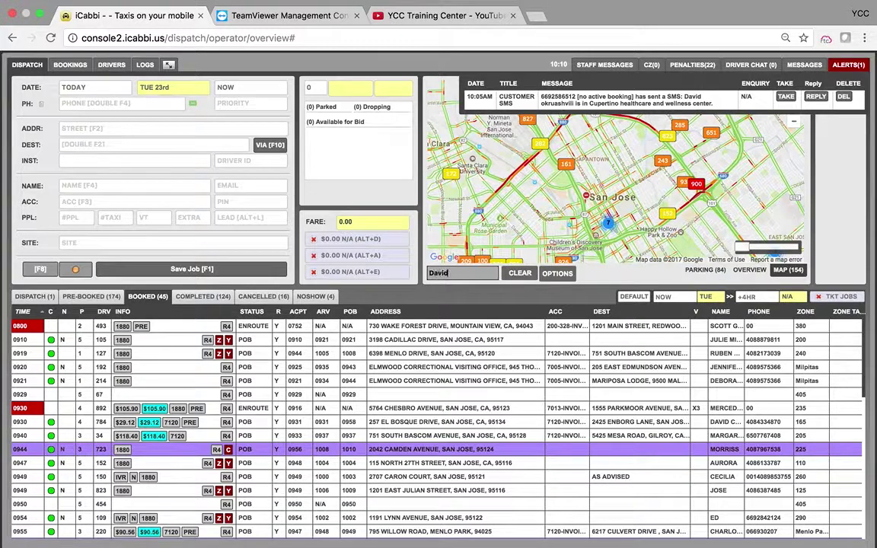
pyautogui.press('Return')
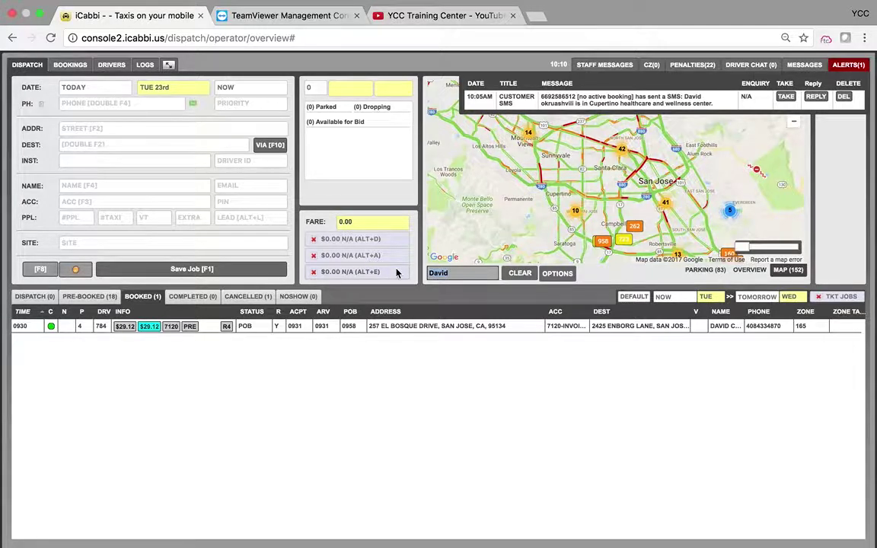
pyautogui.click(519, 273)
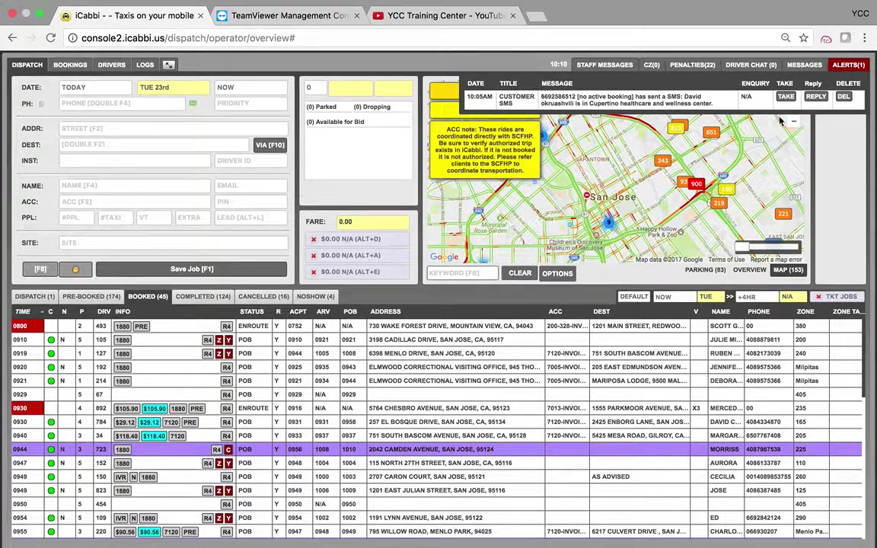
pyautogui.click(843, 97)
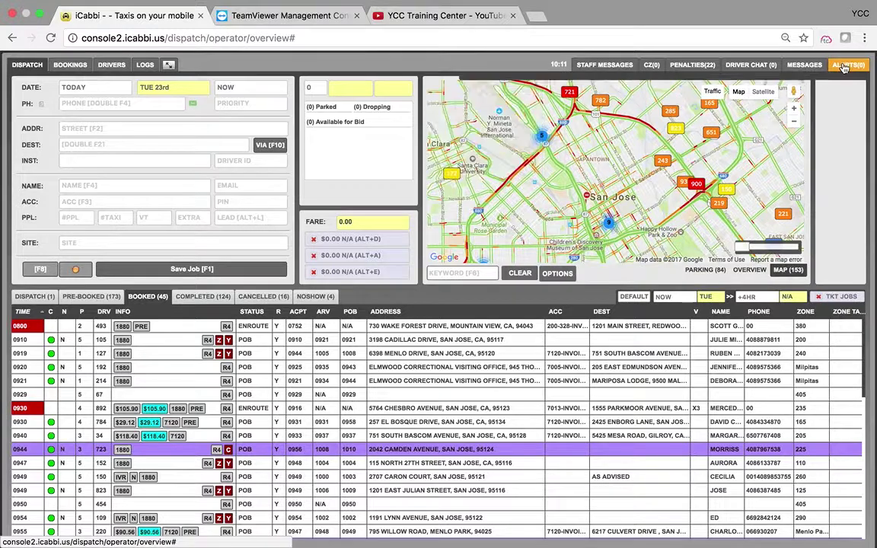
pyautogui.click(843, 67)
# Step: View the list of driver penalties, close it, and show the no-show jobs
pyautogui.click(707, 66)
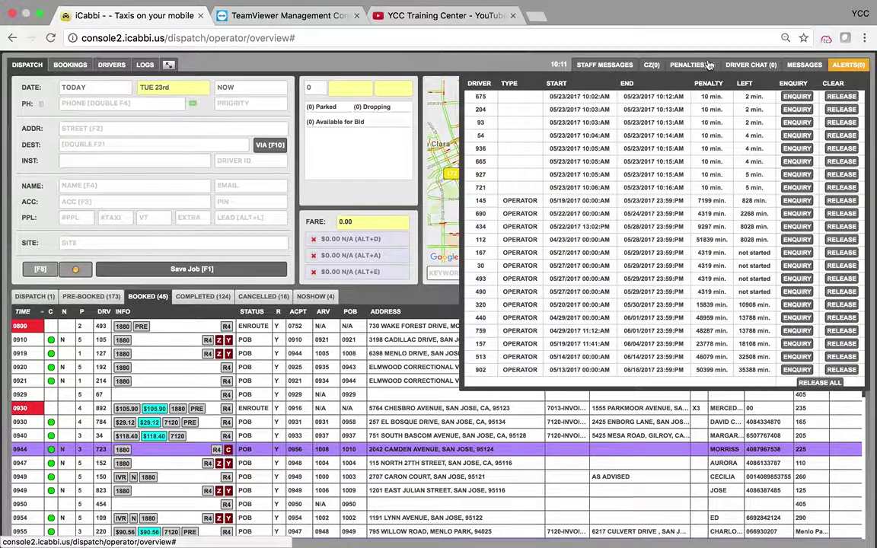
pyautogui.click(708, 66)
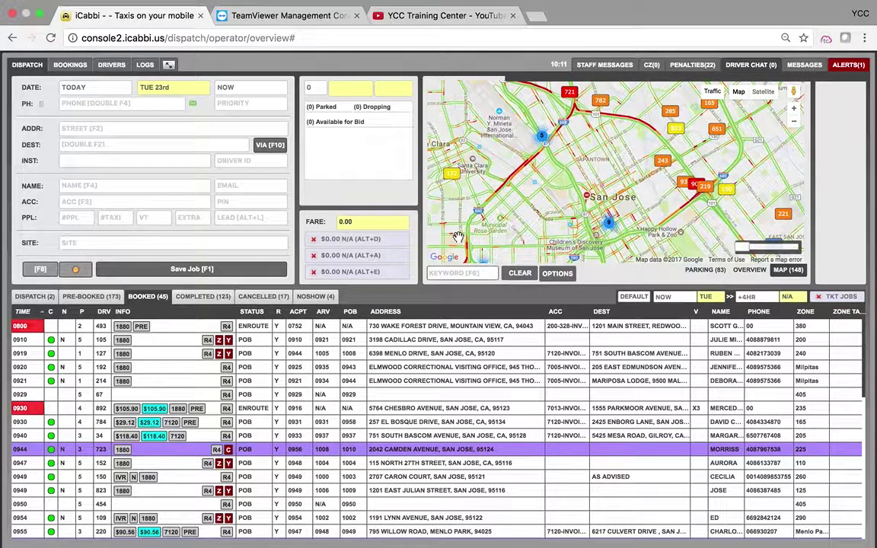
pyautogui.click(309, 297)
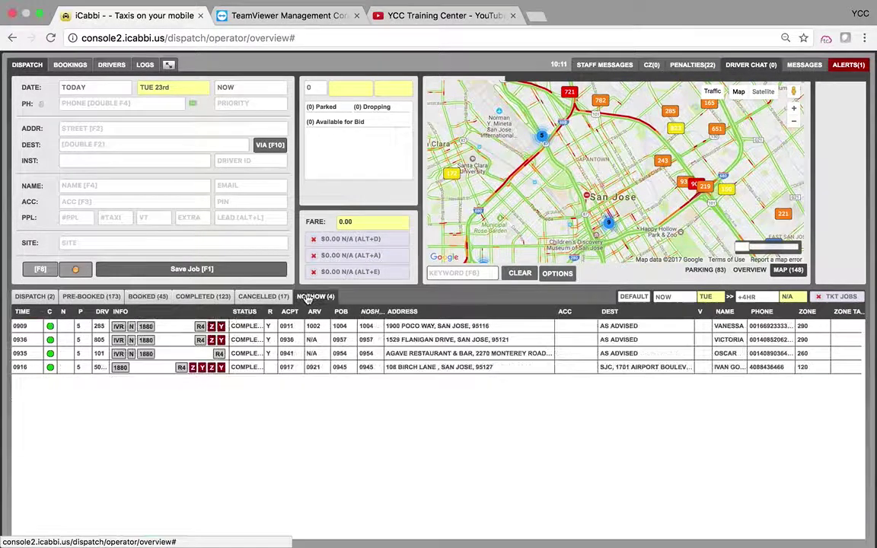